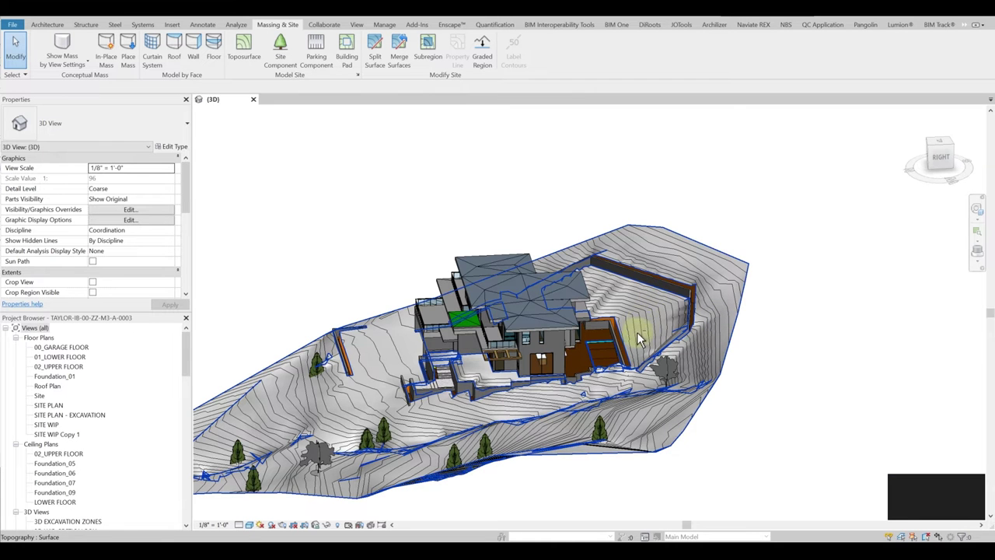
Step: Try deleting the brown excavation strip beside the driveway's outer retaining wall, and undo the deletion
scroll(731, 233, up, 5)
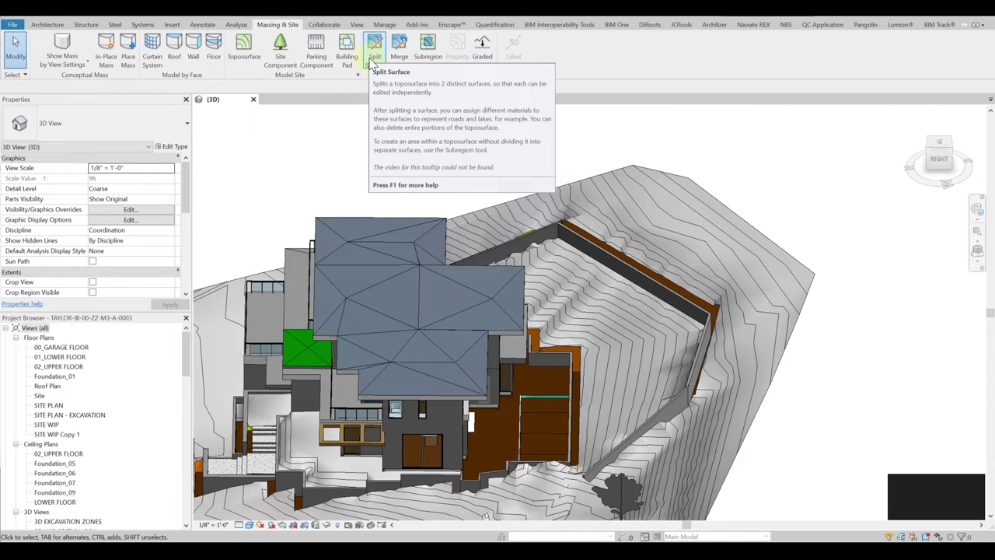
click(576, 377)
key(Delete)
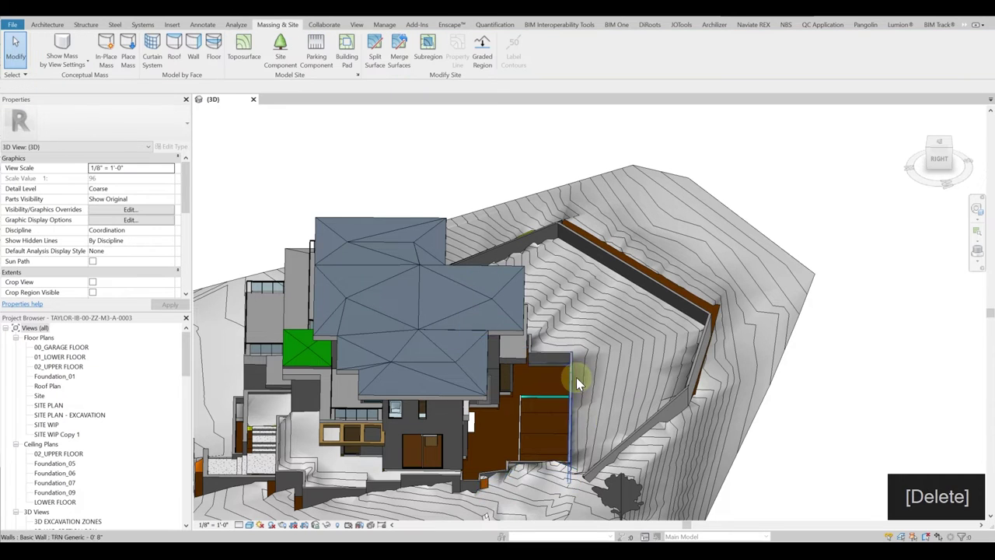
shift+middle_drag(614, 395, 595, 386)
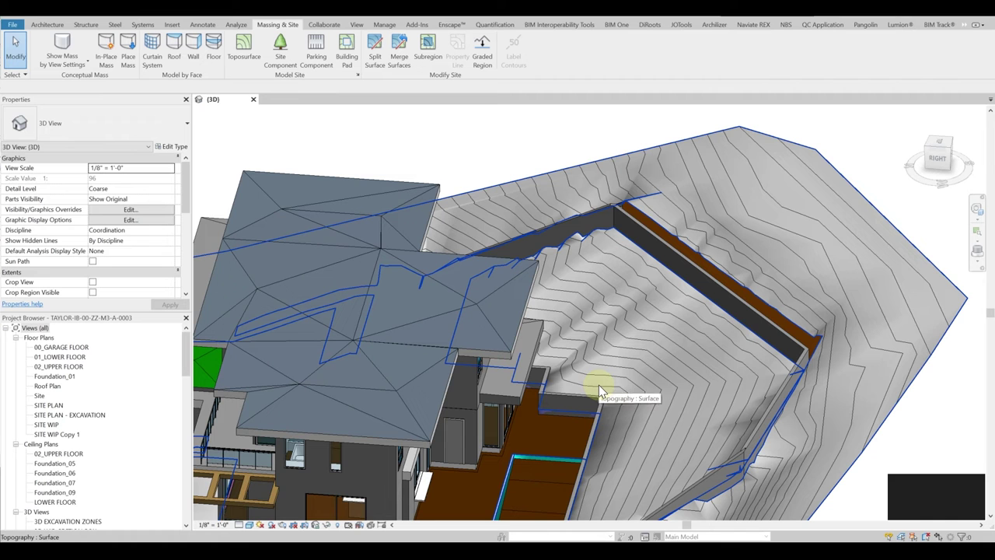
key(ctrl+z)
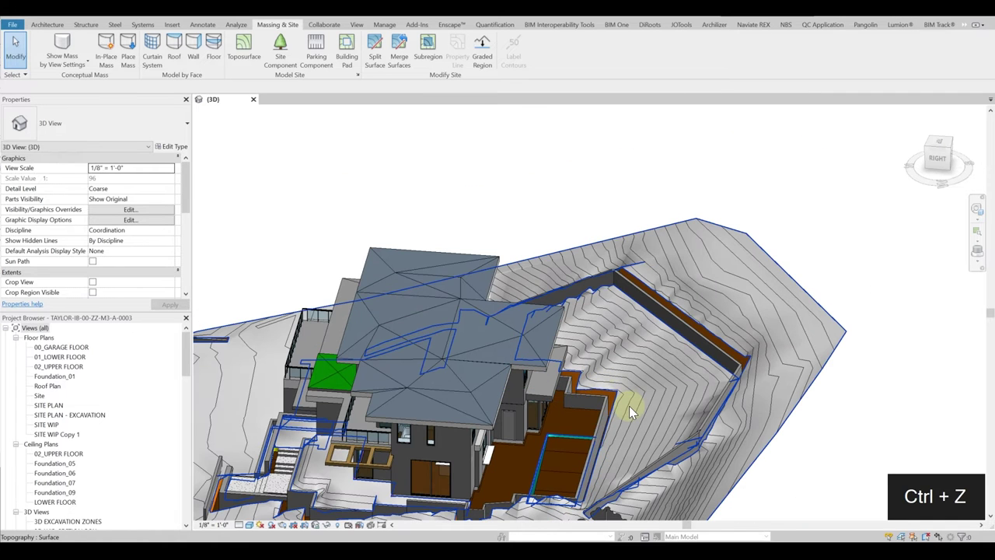
Step: Examine the terrain and retaining walls around the driveway, including the properties of the excavation surface behind the far retaining wall
shift+middle_drag(630, 405, 665, 387)
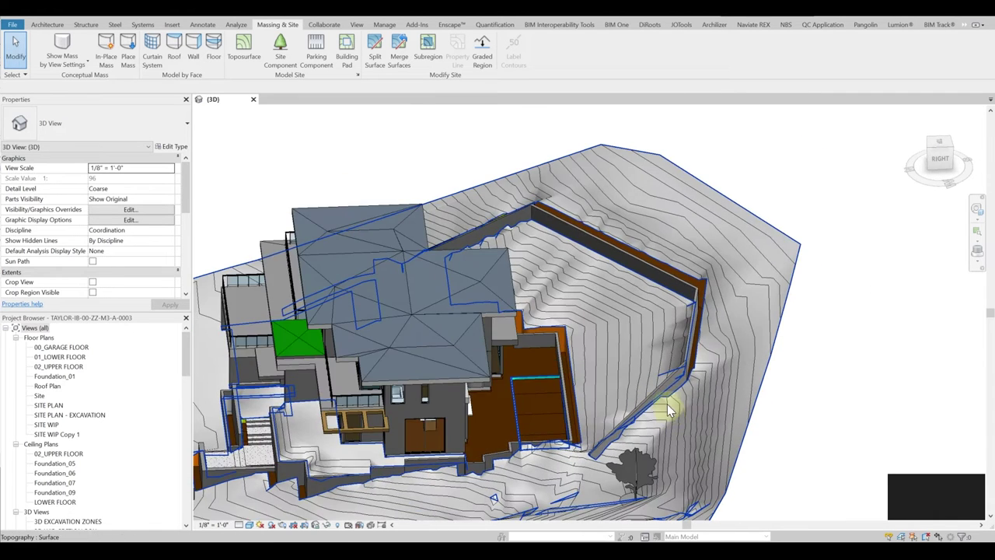
scroll(669, 383, up, 2)
scroll(669, 383, up, 1)
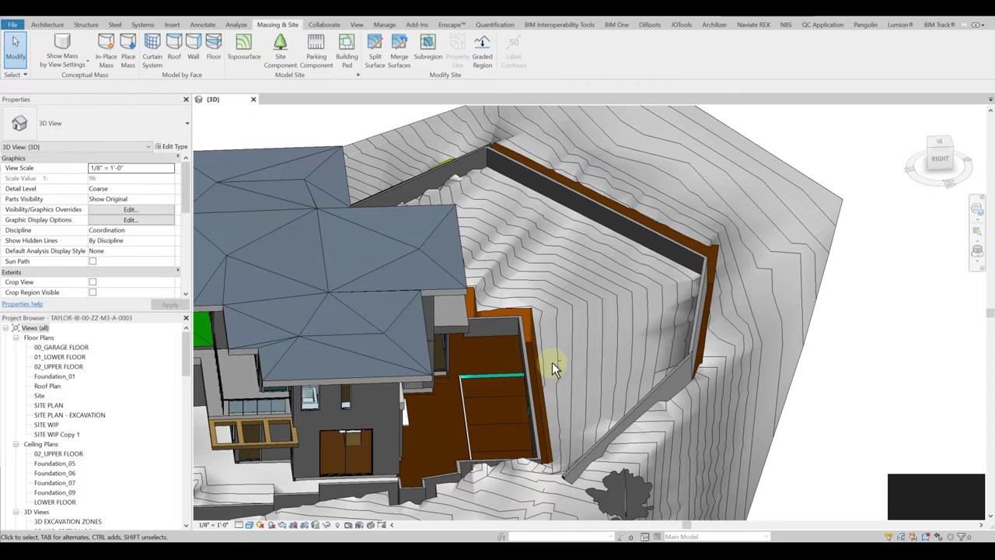
shift+middle_drag(552, 362, 615, 336)
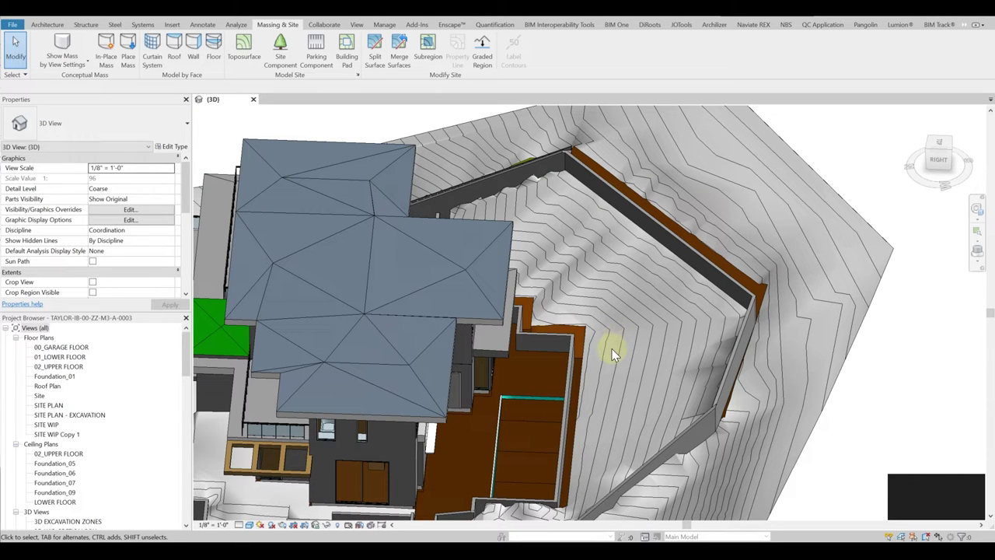
shift+middle_drag(610, 354, 602, 355)
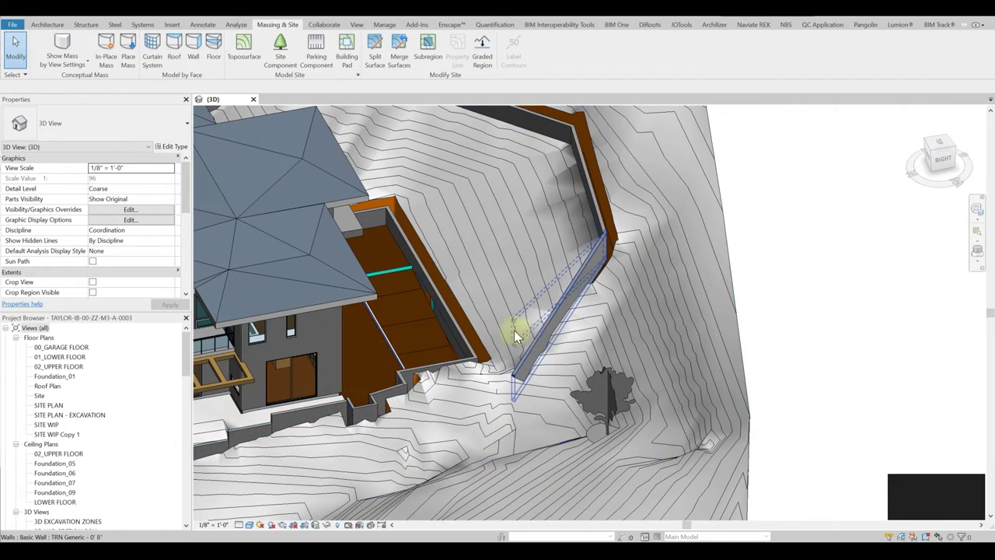
shift+middle_drag(501, 303, 487, 340)
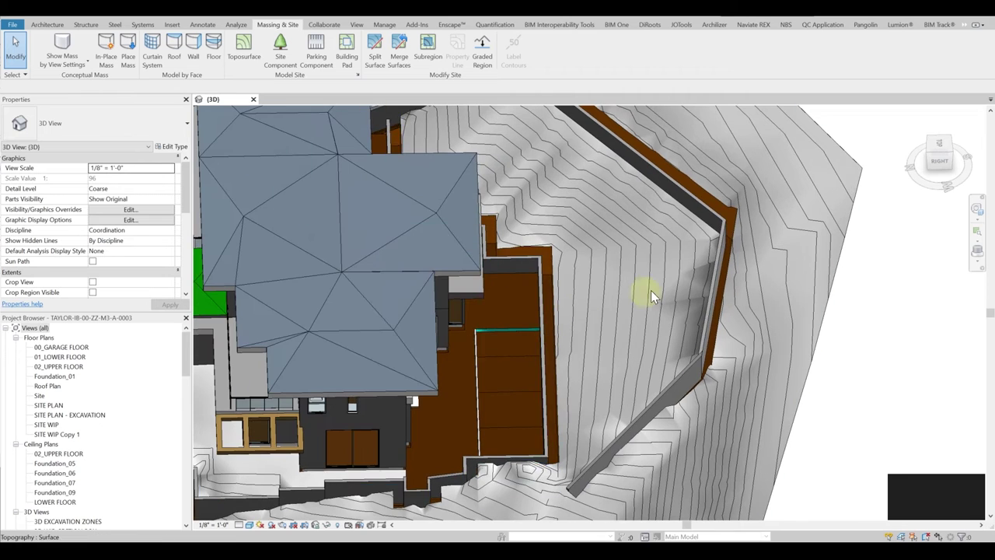
scroll(710, 266, up, 4)
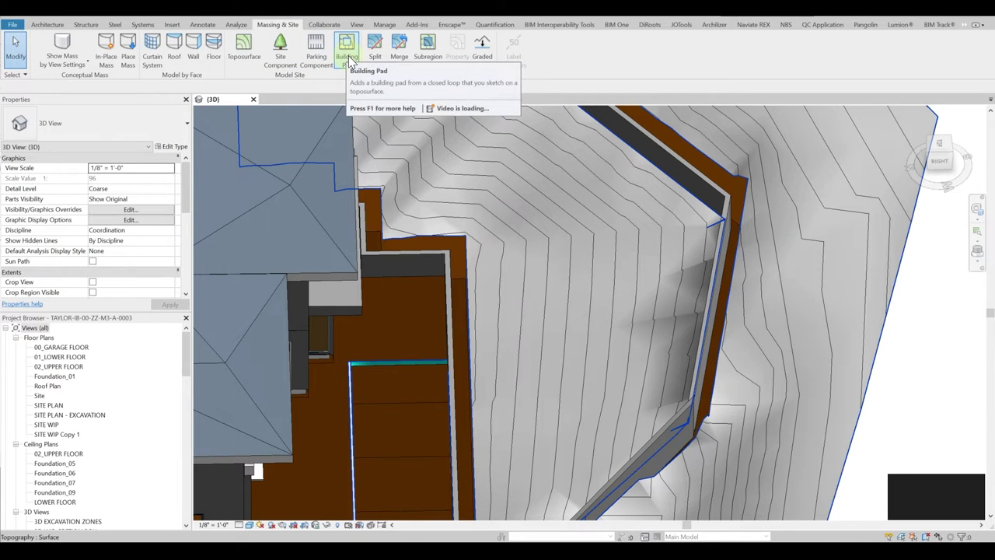
click(731, 224)
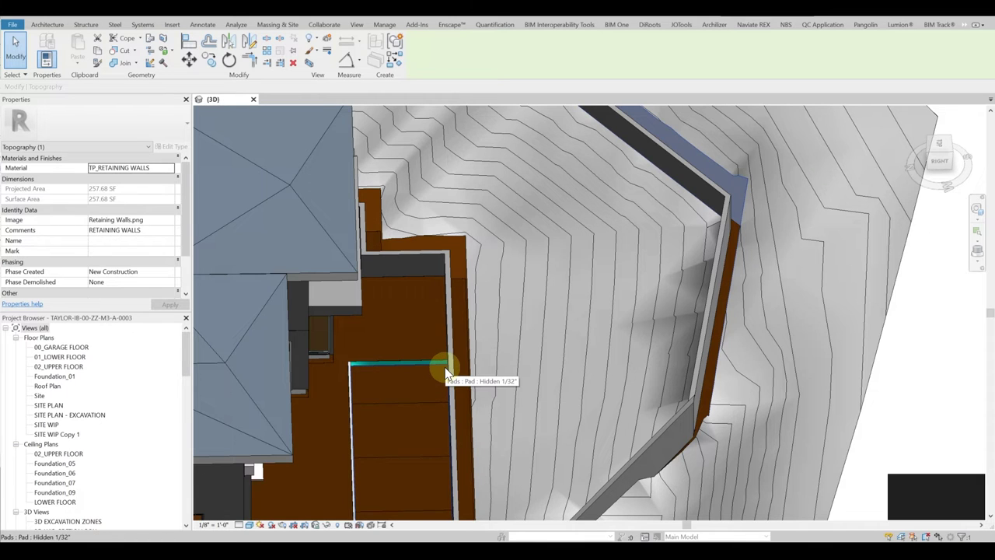
shift+middle_drag(443, 366, 461, 342)
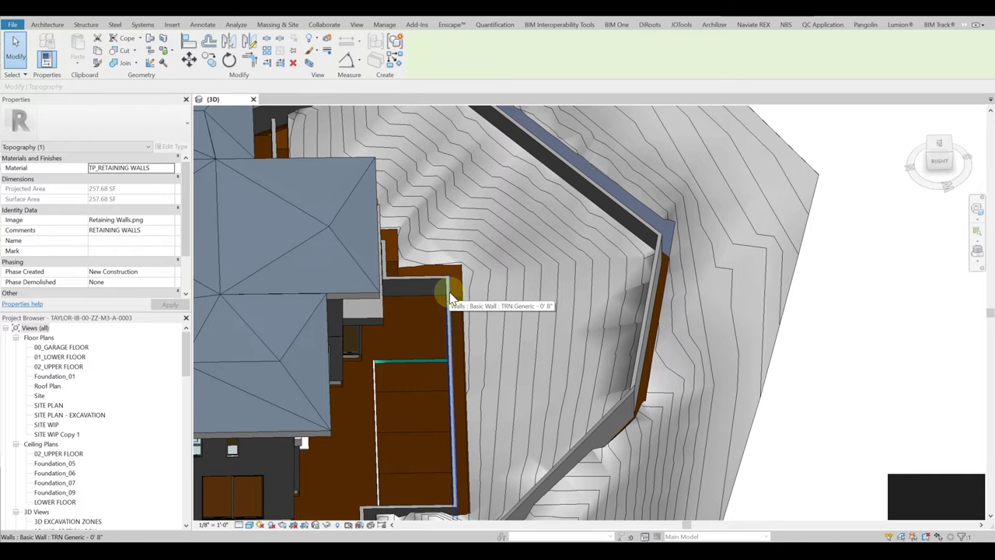
shift+middle_drag(450, 304, 445, 340)
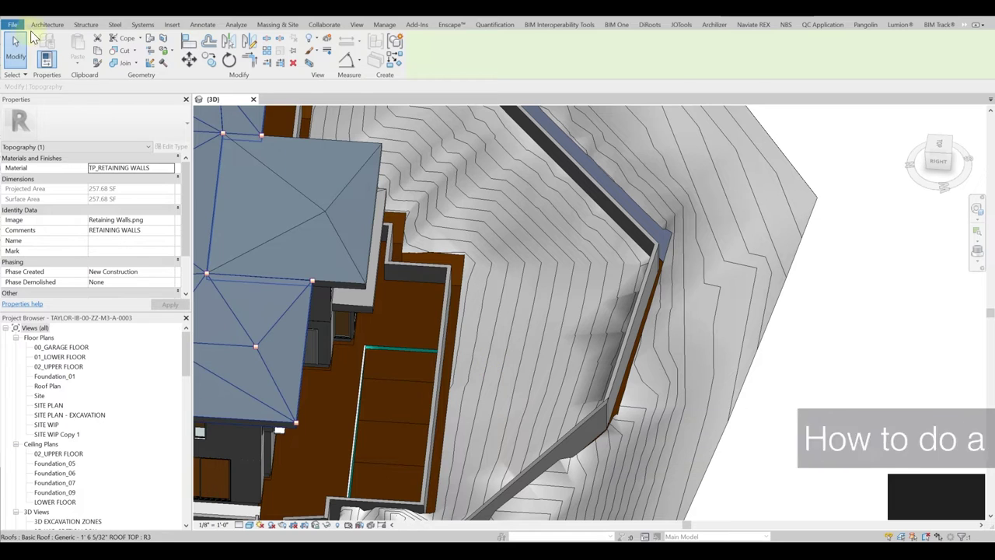
Step: Start an in-place model in the Walls category and name it Retaining Wall
click(45, 25)
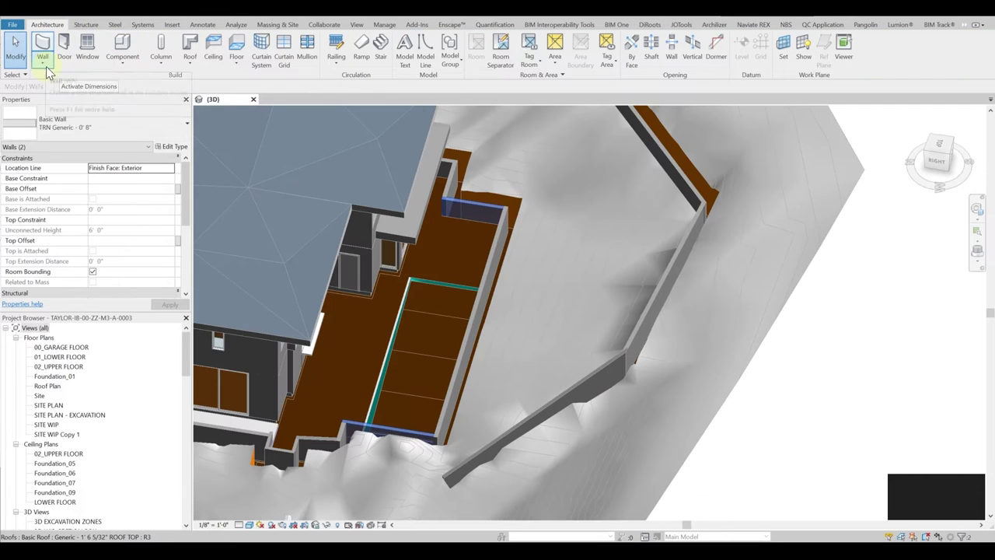
click(46, 66)
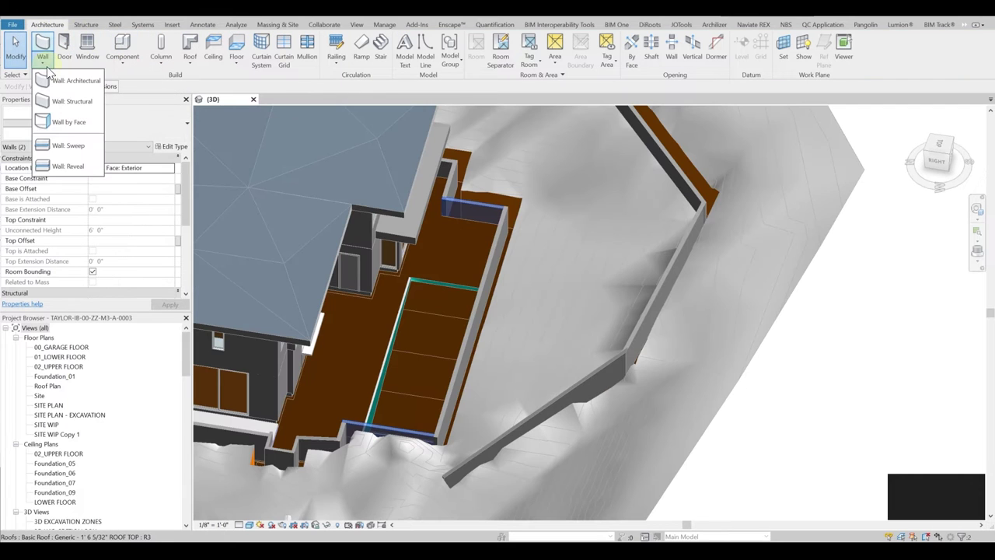
click(123, 65)
click(139, 107)
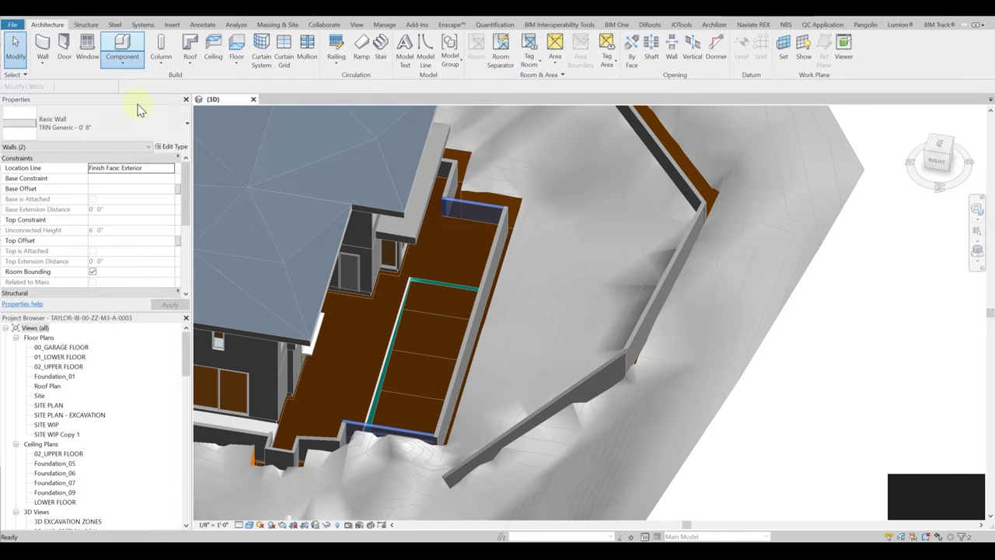
click(443, 219)
text(wa)
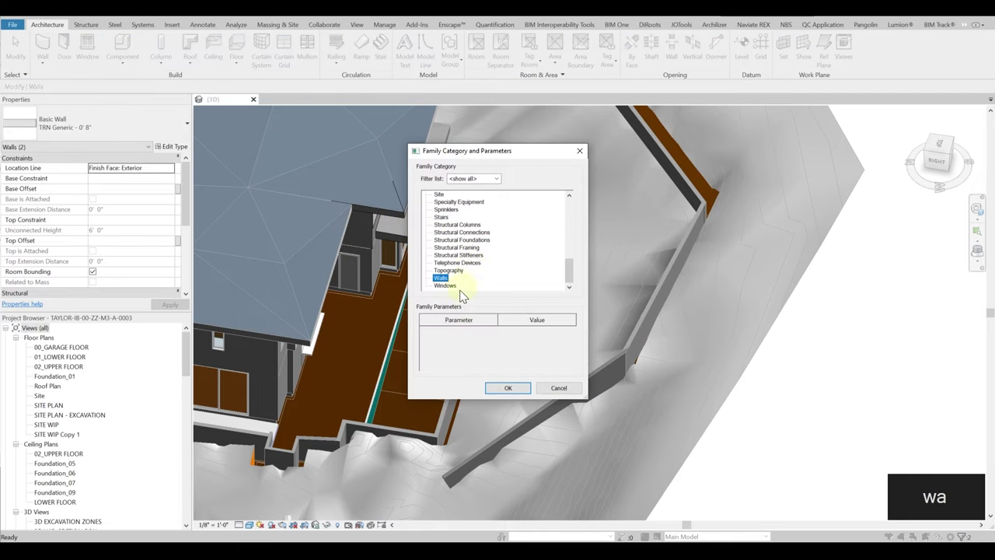
click(507, 388)
text(Retai)
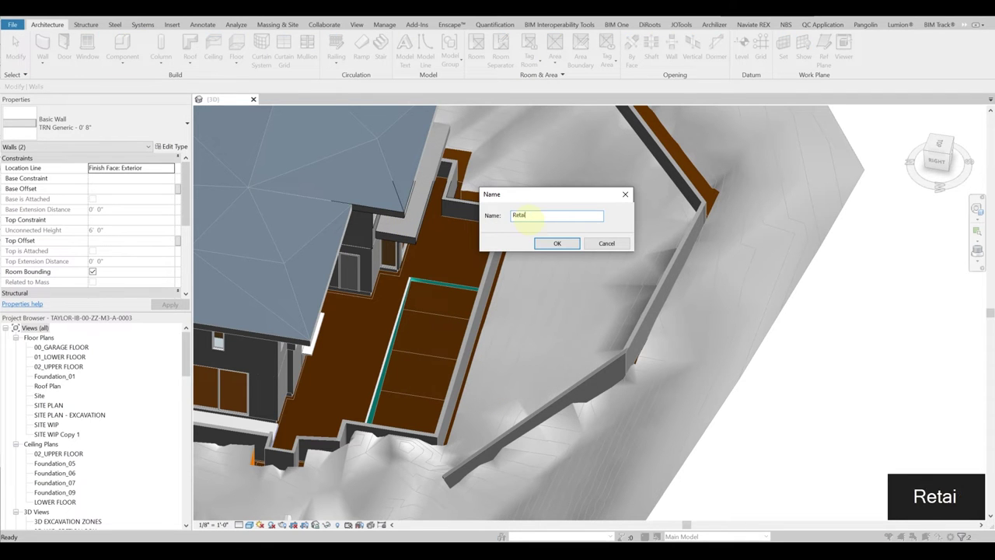
text(ning Wall)
key(Return)
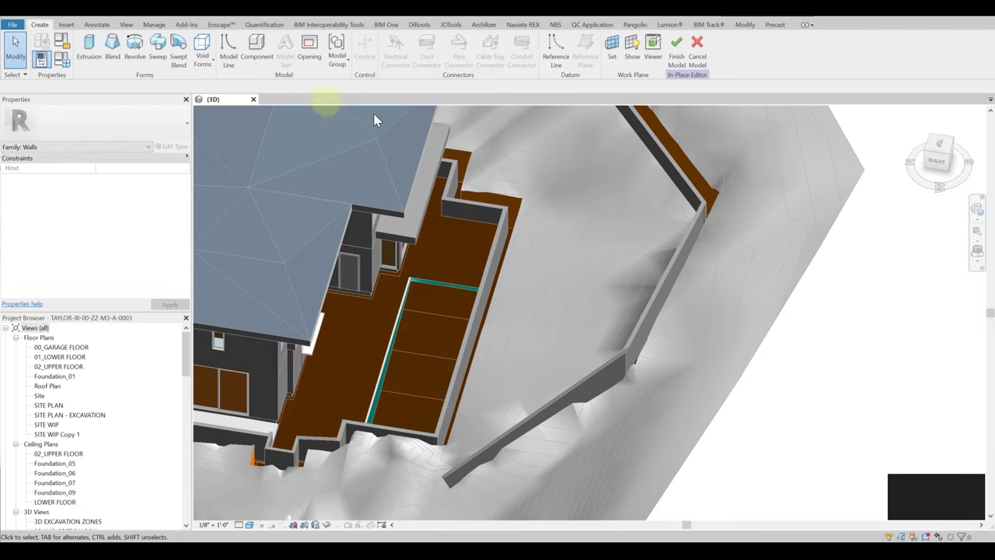
Step: Begin an extrusion and pick the end face of the driveway's outer retaining wall as its work plane
click(88, 48)
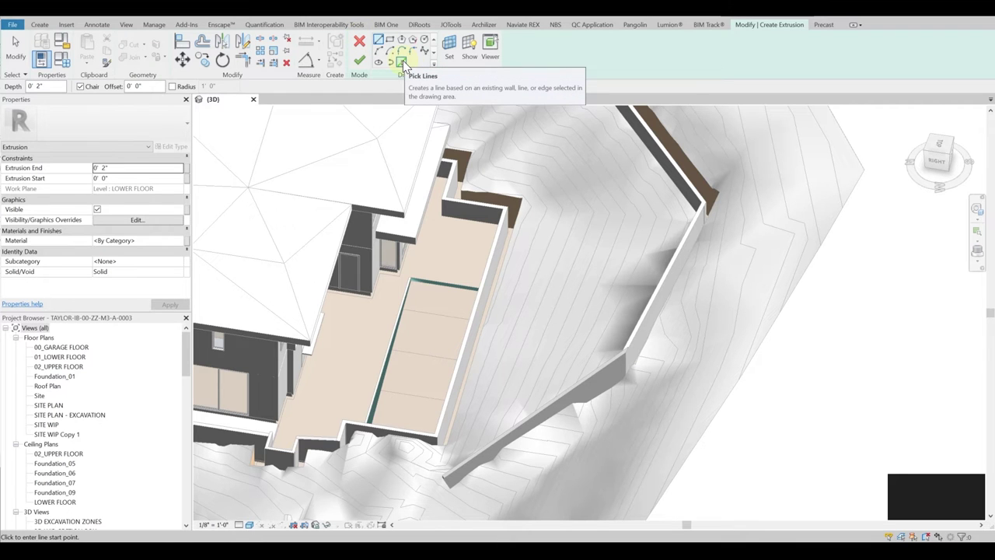
click(449, 48)
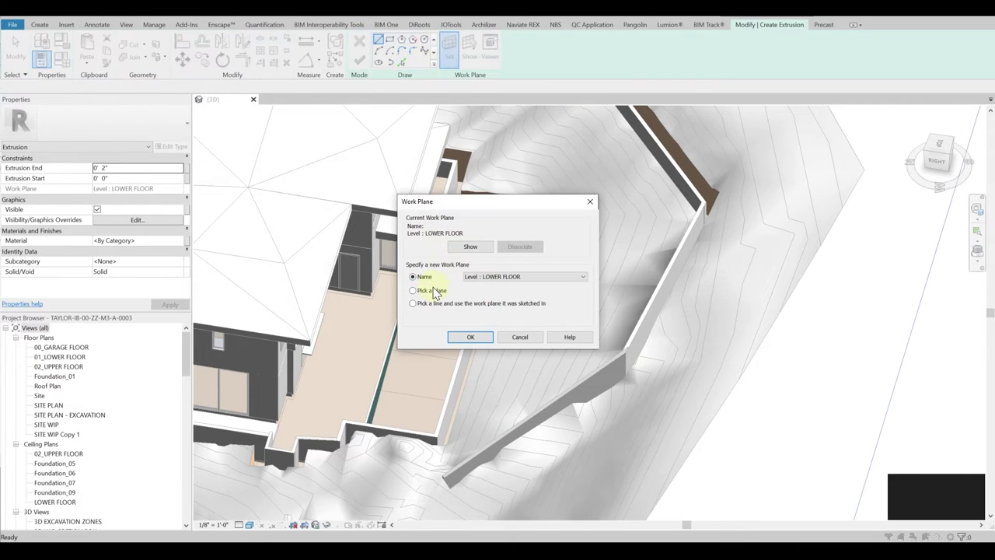
click(466, 336)
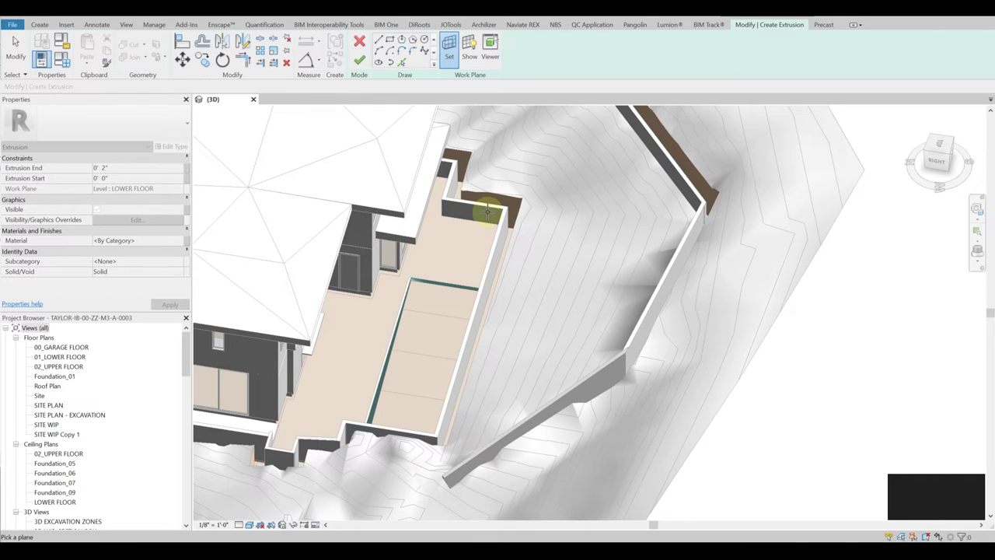
click(499, 211)
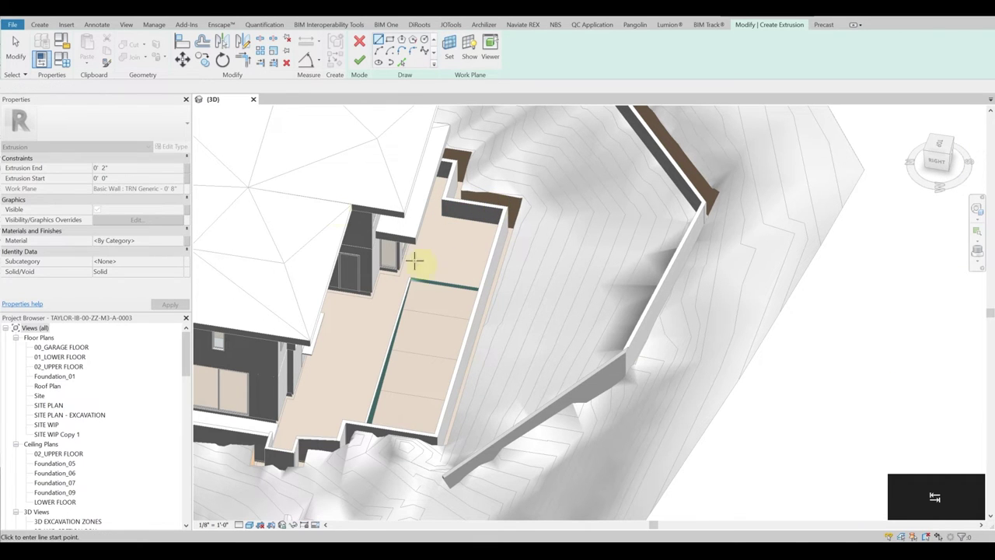
Step: Trace the edges of the wall's end face with Pick Lines and trim them into a closed profile
click(402, 63)
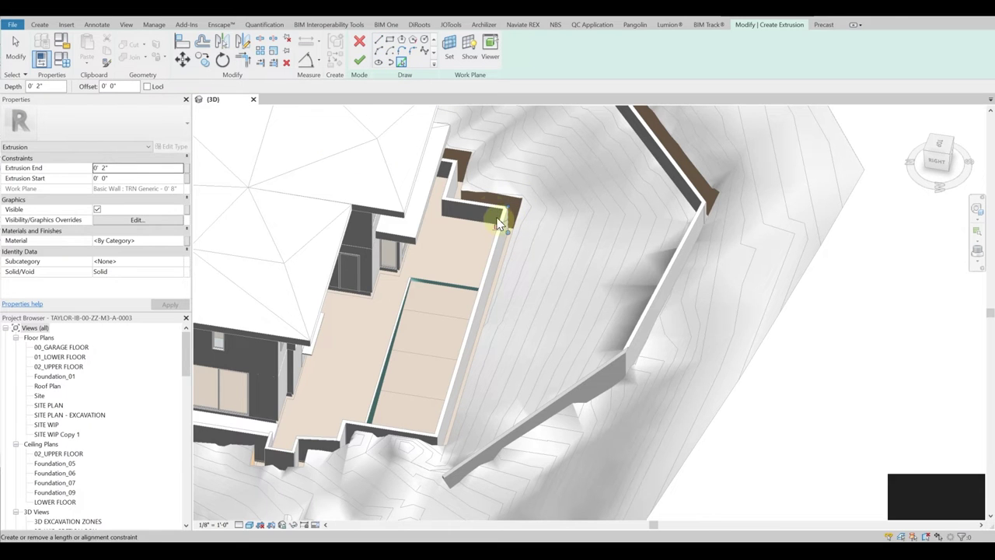
click(499, 211)
mouse_move(482, 225)
shift+middle_down()
mouse_move(516, 240)
mouse_move(537, 223)
mouse_move(507, 238)
shift+middle_up()
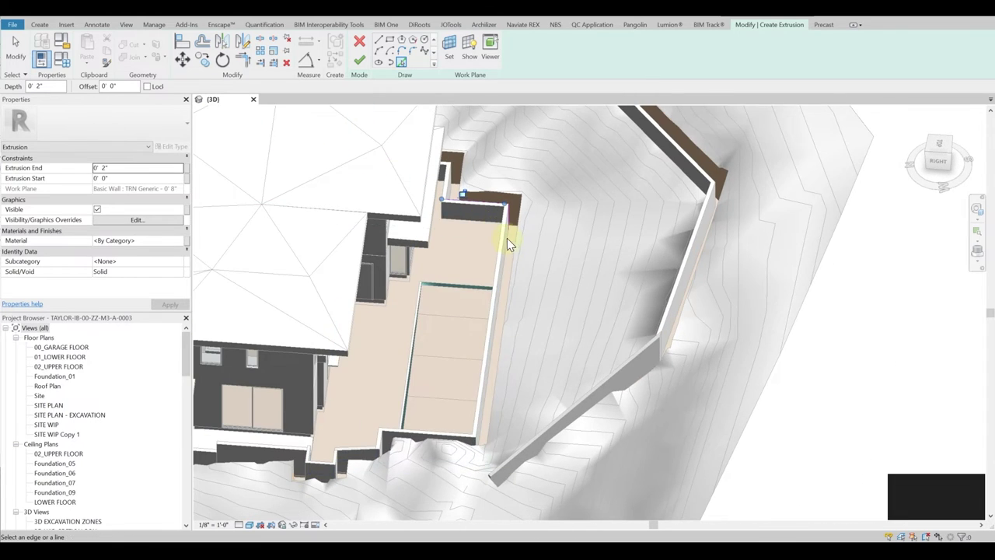
scroll(507, 238, up, 3)
scroll(506, 228, up, 2)
shift+middle_drag(518, 231, 475, 180)
scroll(505, 178, up, 2)
key(Escape)
scroll(475, 182, up, 2)
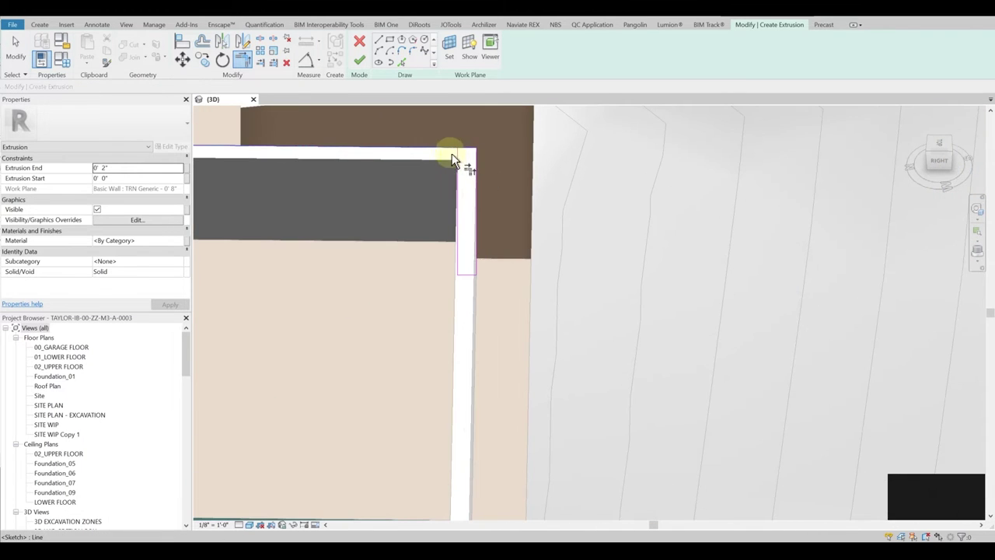
key(t)
key(r)
key(Escape)
key(Escape)
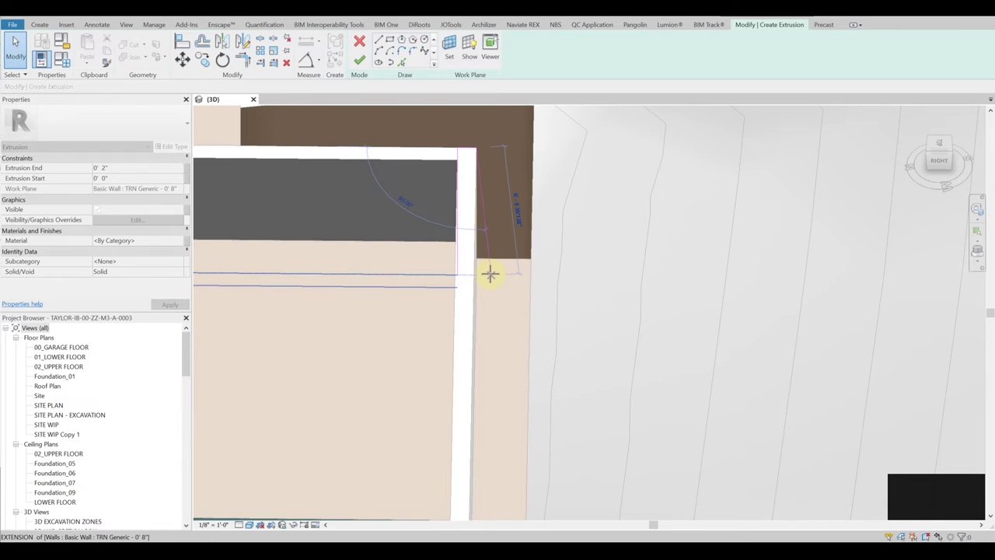
Step: Draw a sloping outer line from the profile's top outer corner, trim it to the base line, and finish the extrusion sketch
drag(490, 272, 492, 278)
click(478, 272)
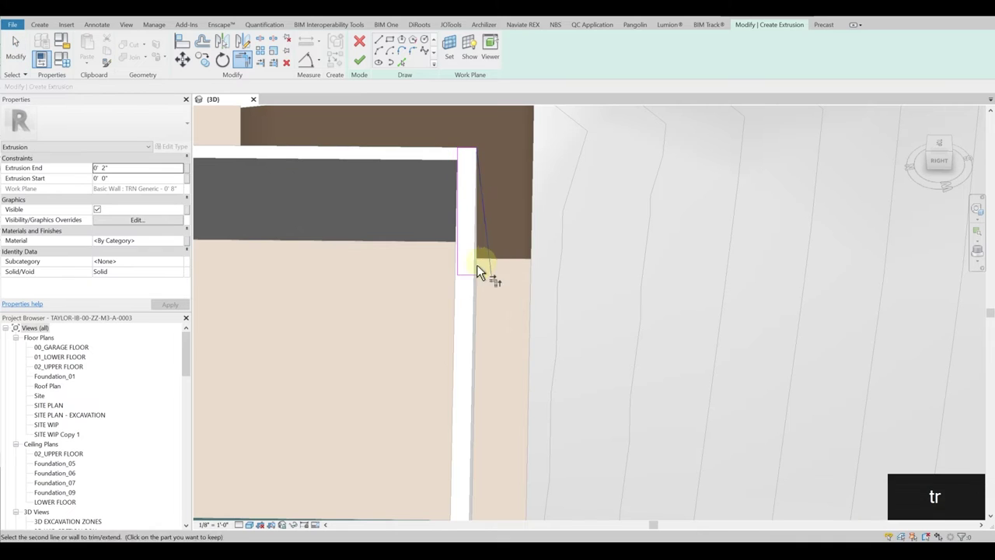
scroll(474, 276, down, 5)
key(Escape)
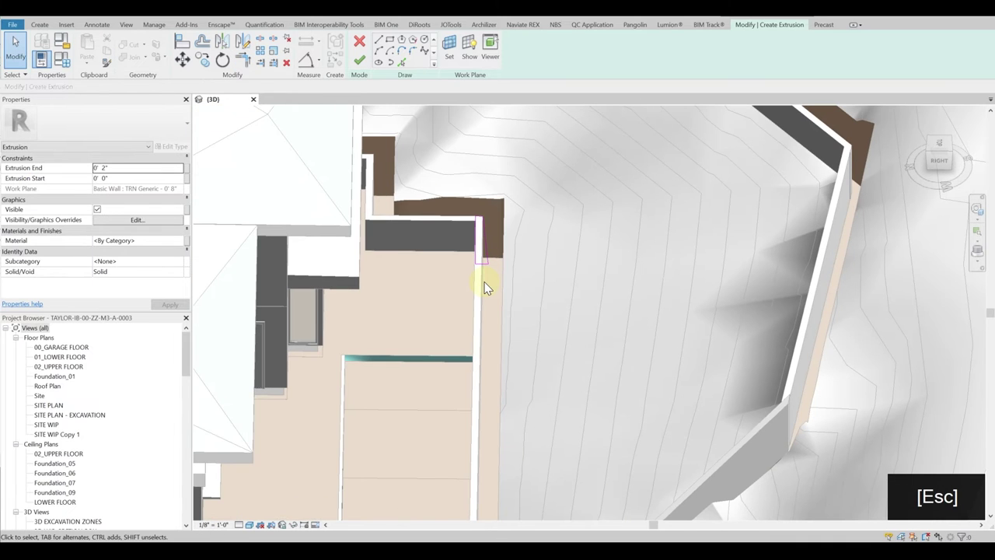
mouse_move(485, 287)
shift+middle_down()
mouse_move(467, 289)
mouse_move(459, 272)
mouse_move(498, 285)
mouse_move(482, 260)
shift+middle_up()
click(359, 60)
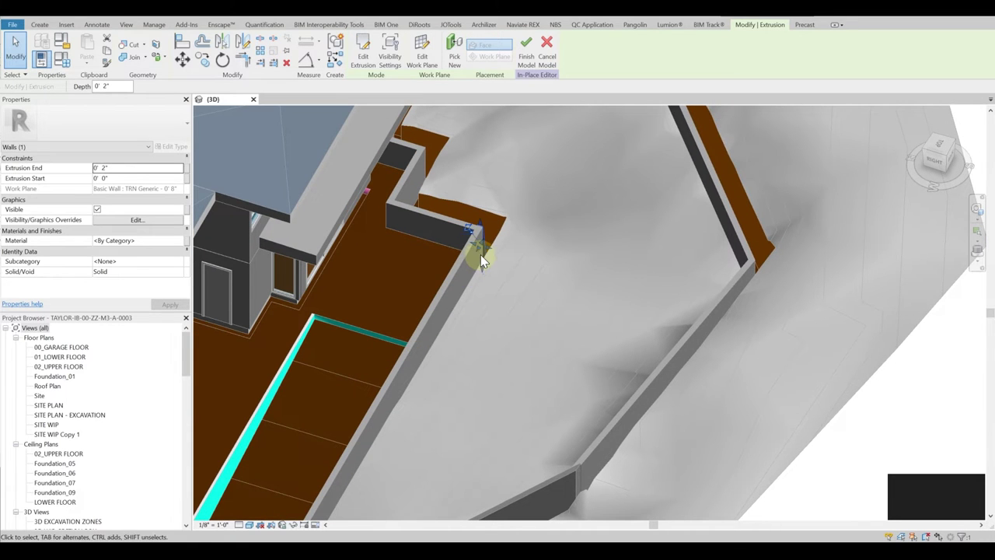
Step: Stretch the tapered extrusion along the full length of the driveway wall, to a depth of about 54'
drag(482, 259, 360, 459)
scroll(358, 465, up, 3)
shift+middle_drag(423, 298, 518, 322)
key(Escape)
scroll(399, 256, up, 3)
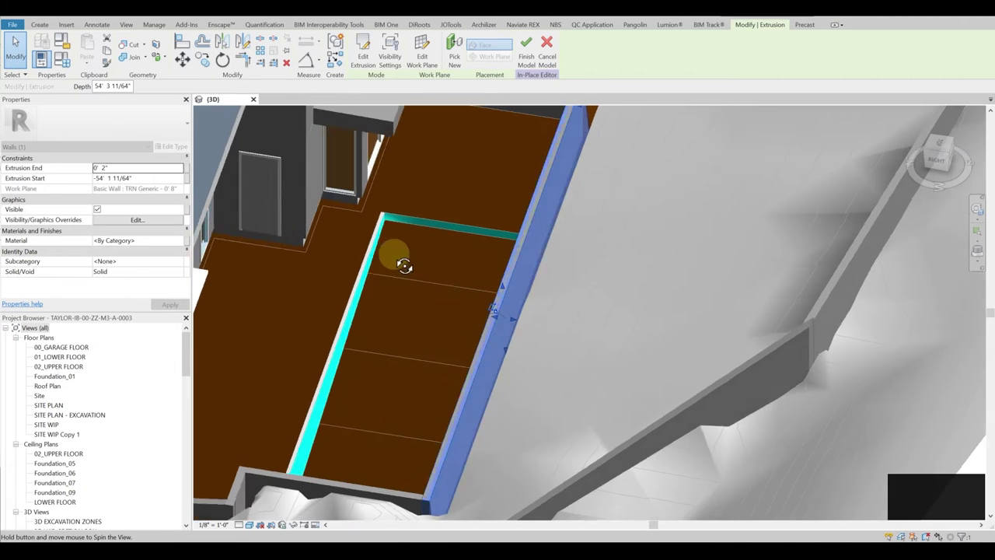
key(Escape)
Step: Temporarily hide the tapered extrusion and finish the in-place model
mouse_move(551, 247)
shift+middle_down()
mouse_move(573, 278)
mouse_move(567, 244)
shift+middle_up()
click(571, 242)
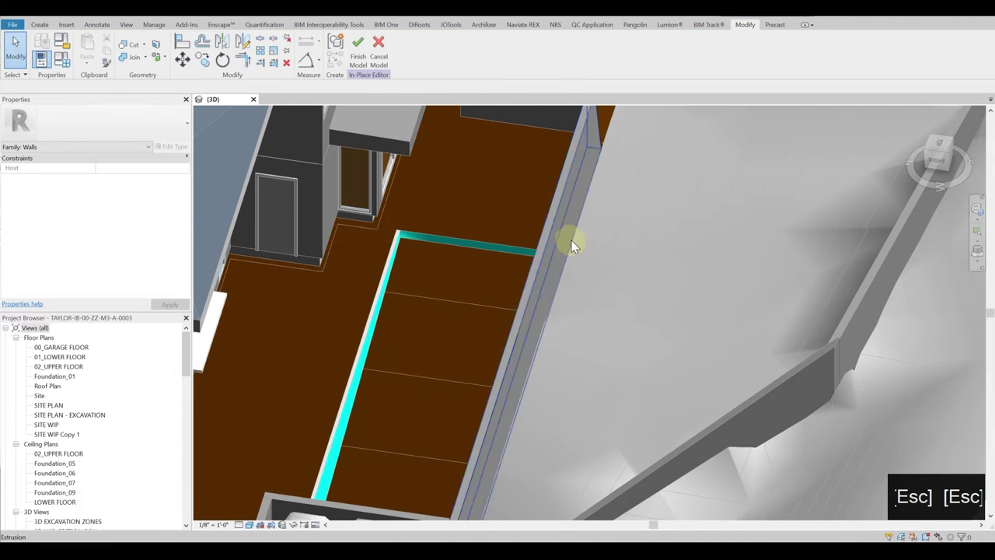
key(h)
key(h)
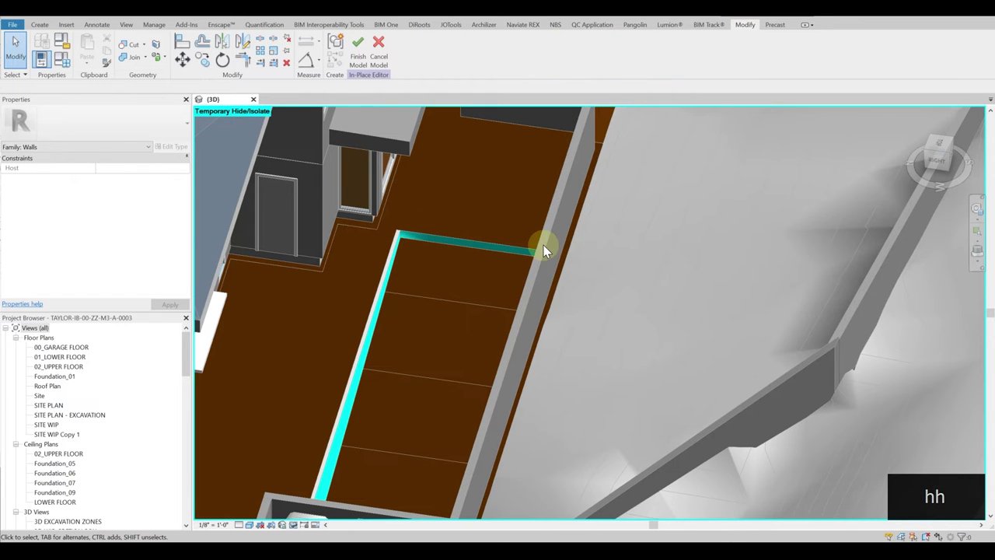
click(357, 49)
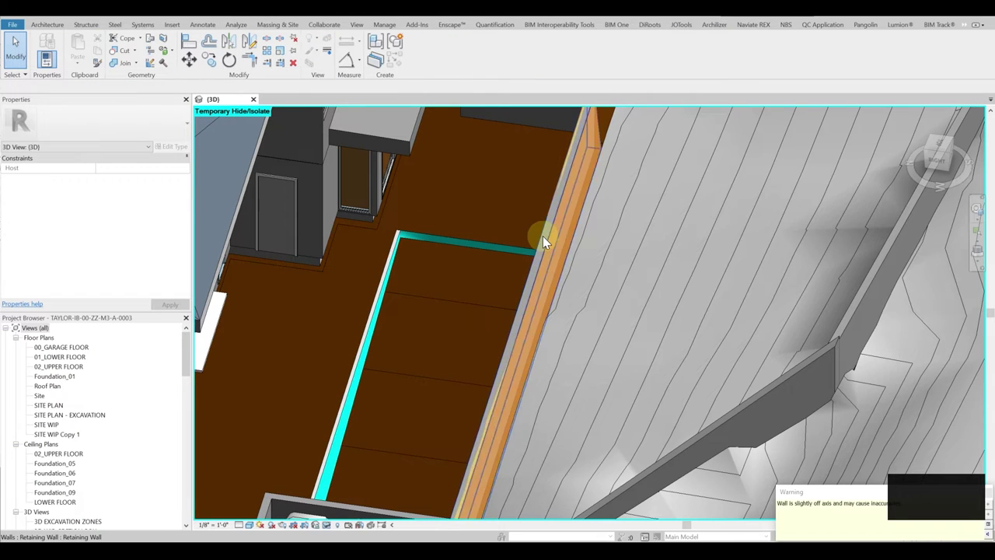
Step: Temporarily hide the finished Retaining Wall model to get at the original basic wall beside the driveway
click(543, 236)
key(h)
key(h)
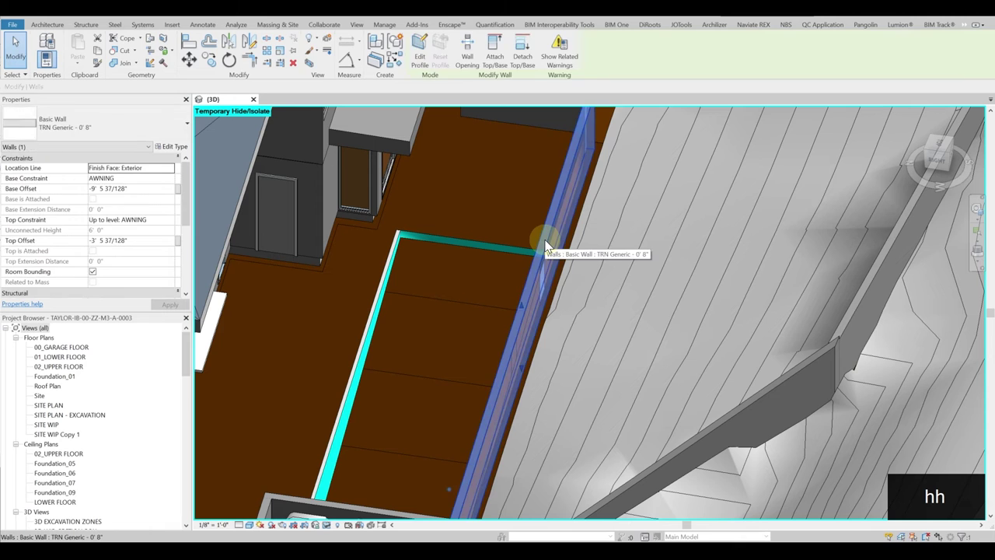
Step: Delete the original basic wall beside the driveway and reset the temporary hide to bring back the Retaining Wall model
key(d)
key(e)
key(h)
key(r)
shift+middle_drag(544, 244, 576, 250)
key(e)
key(x)
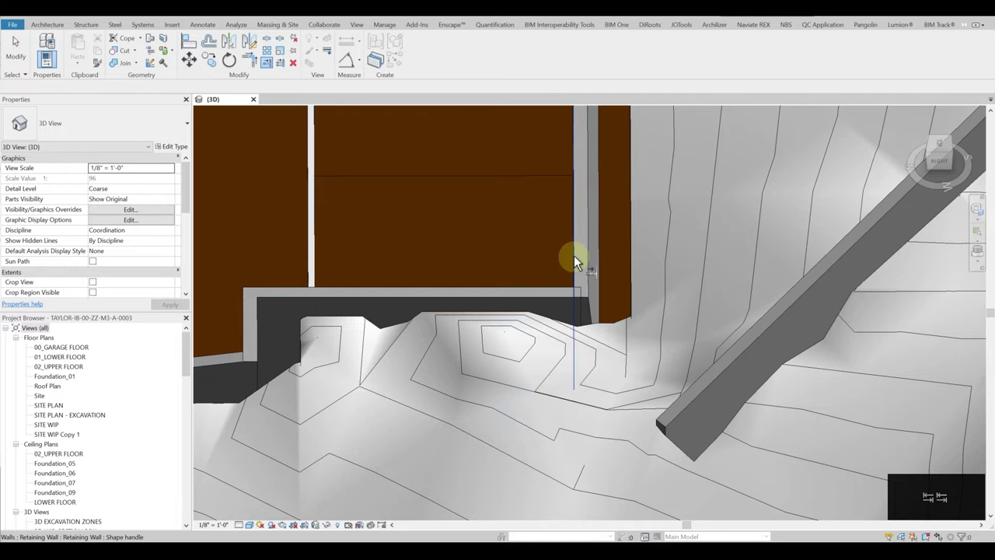
shift+middle_drag(575, 256, 848, 228)
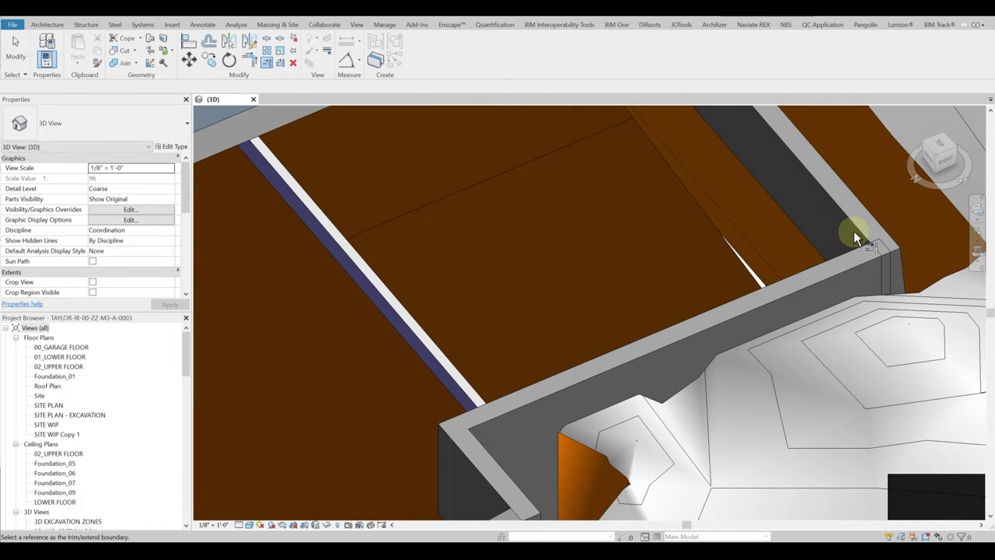
scroll(848, 266, down, 4)
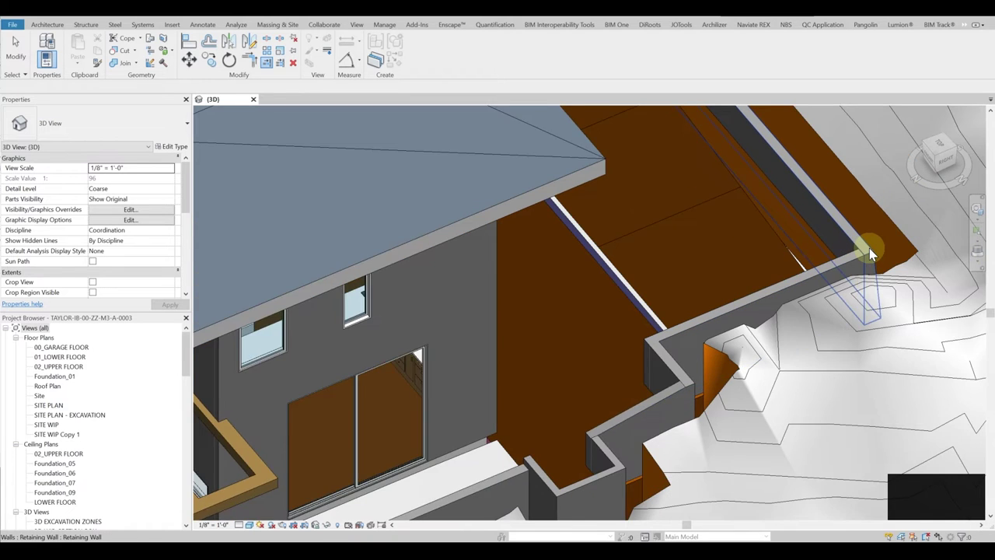
scroll(869, 248, up, 3)
key(Escape)
Step: Try to align the adjoining end wall with the tapered retaining wall at the near corner, and undo the attempt
key(a)
key(l)
scroll(863, 261, up, 3)
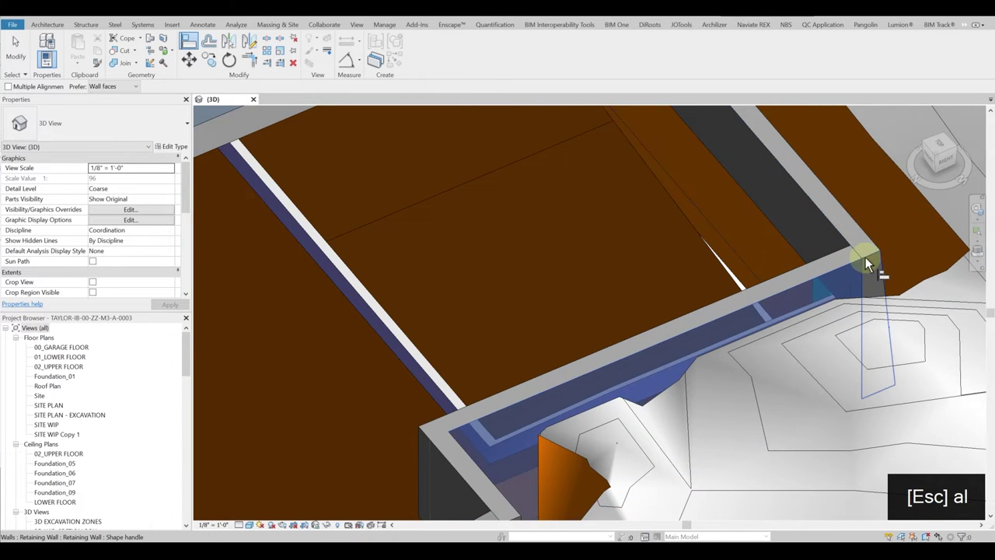
scroll(870, 253, down, 3)
scroll(853, 225, up, 3)
key(ctrl+z)
Step: Align the near end wall with the outer side of the tapered retaining wall so the corner closes flush
shift+middle_drag(853, 229, 628, 330)
scroll(571, 334, down, 2)
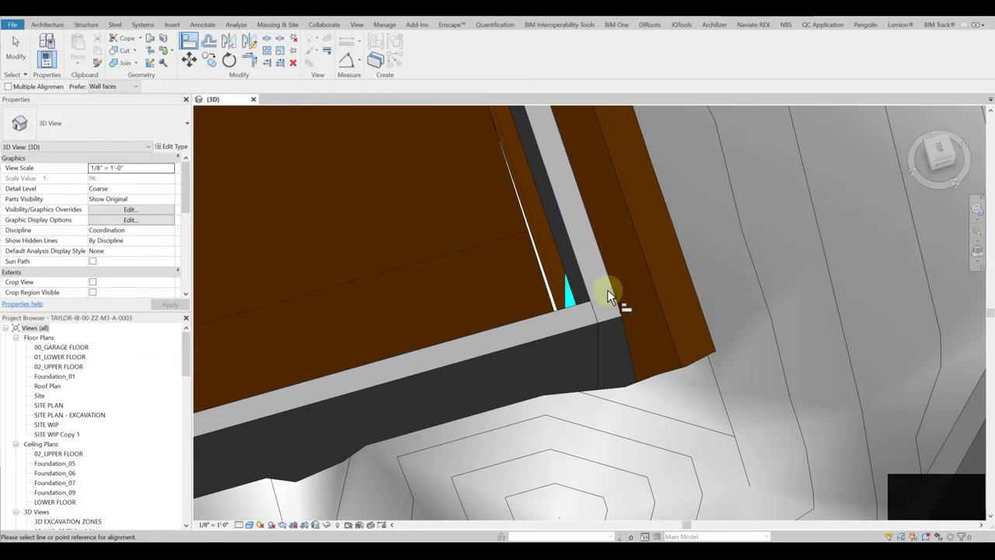
scroll(612, 327, up, 4)
scroll(587, 264, down, 4)
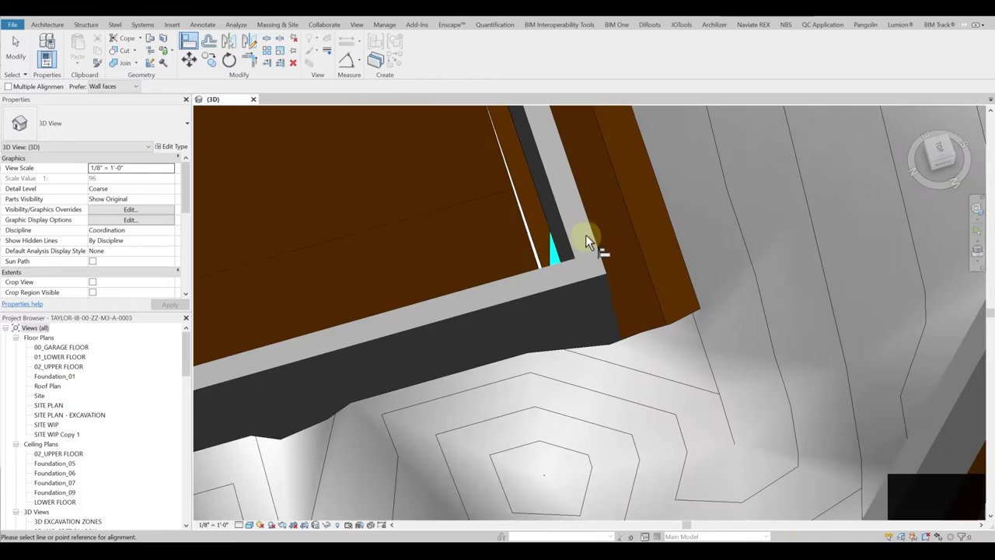
Step: Align the far end wall with the tapered retaining wall at the opposite corner and end the Align command
scroll(586, 234, down, 5)
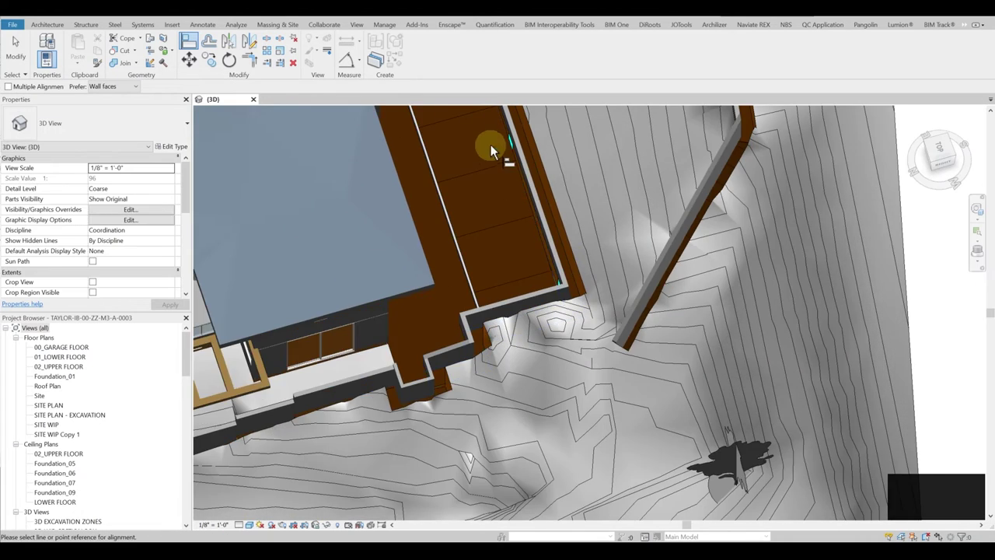
scroll(490, 146, down, 5)
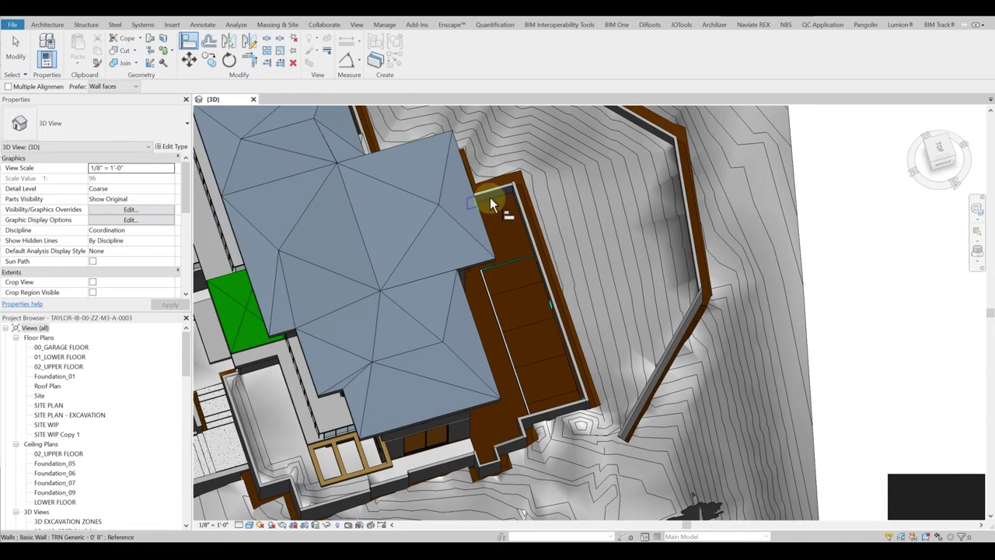
scroll(490, 203, up, 5)
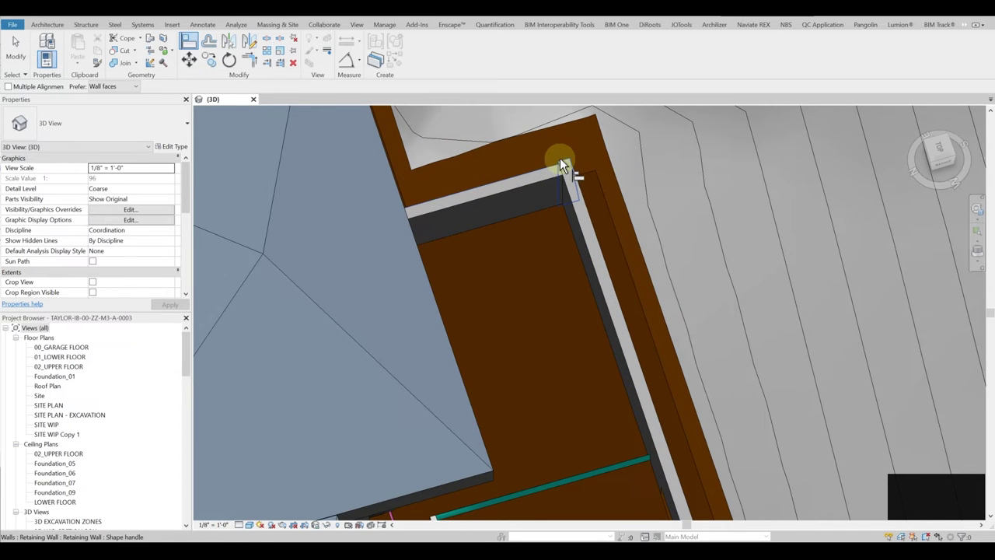
key(Escape)
key(Escape)
Step: Turn on the section box for the 3D view of the whole site
shift+middle_drag(574, 224, 653, 229)
scroll(603, 201, down, 3)
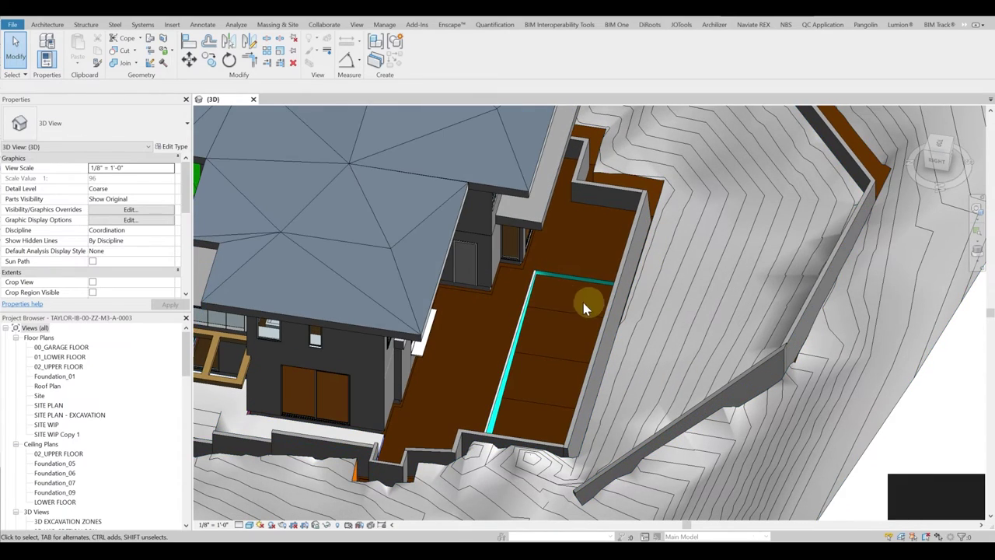
shift+middle_drag(662, 272, 200, 195)
scroll(126, 236, down, 3)
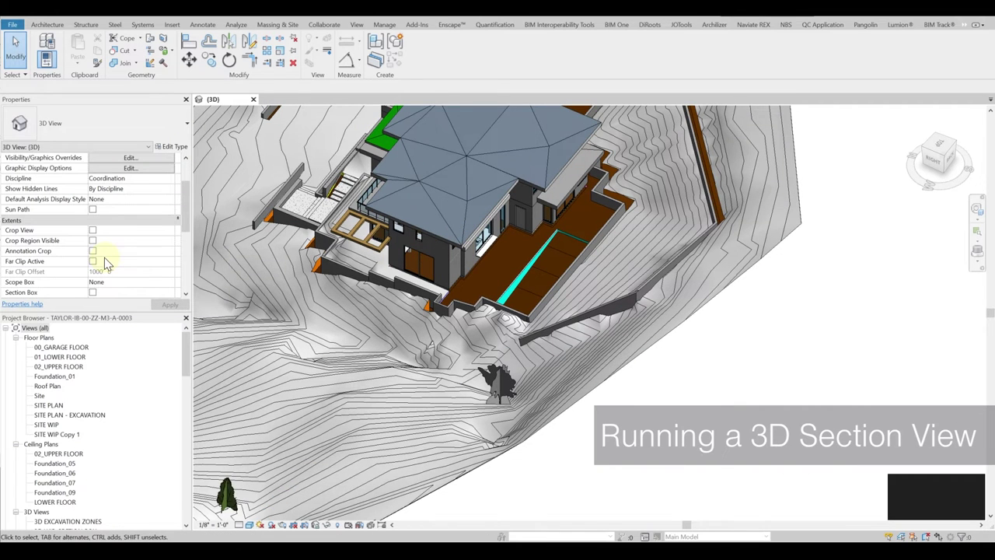
click(92, 292)
scroll(311, 285, down, 3)
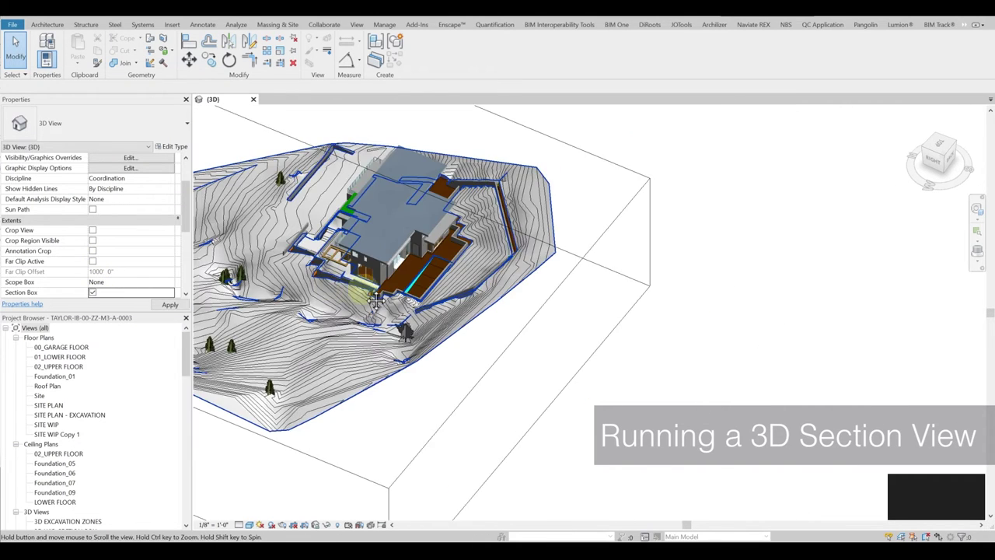
Step: Pull in one side of the section box so it cuts through the house and the tapered retaining wall
click(291, 355)
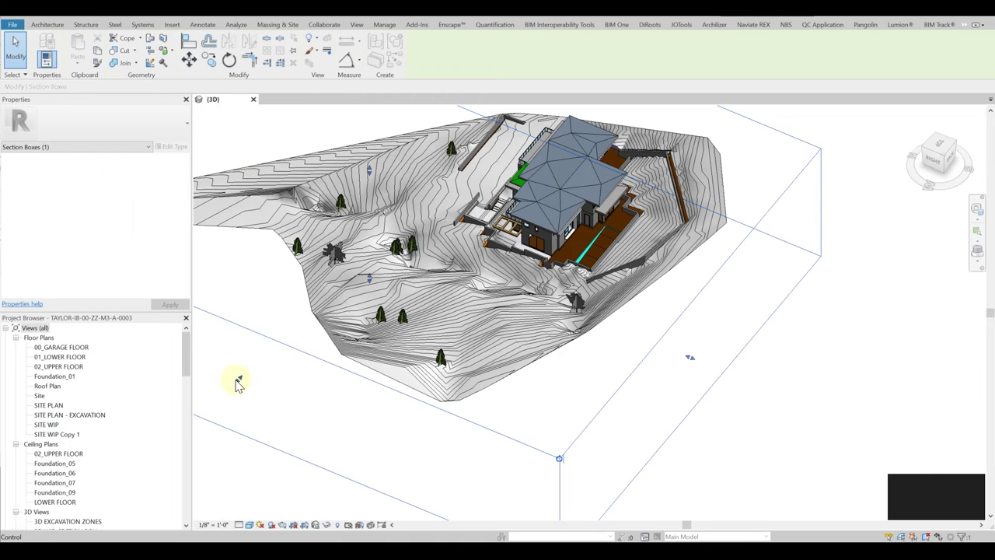
drag(239, 379, 509, 212)
shift+middle_drag(617, 231, 627, 249)
scroll(642, 322, up, 5)
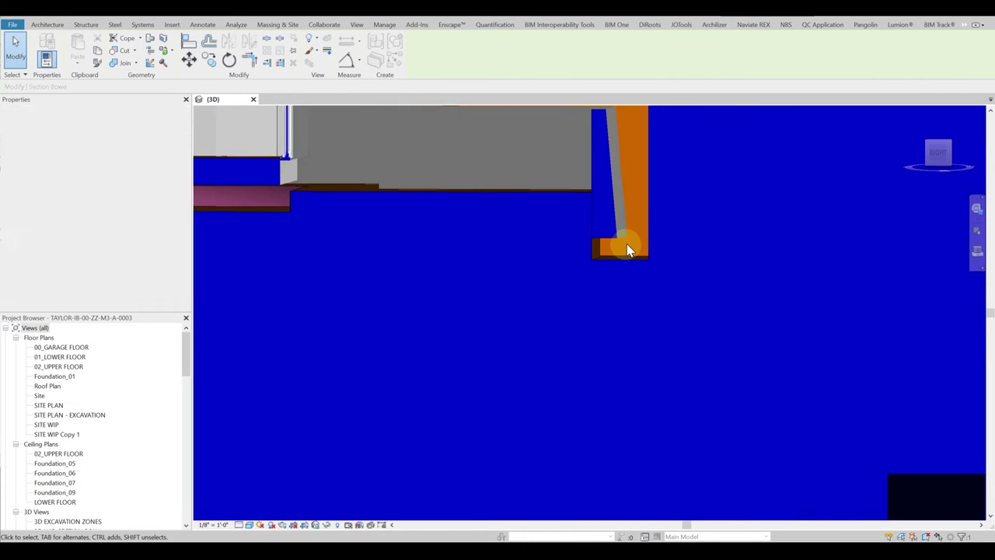
Step: Examine the cut profiles of the tapered retaining wall, the upper retaining wall and the surrounding topography
click(625, 249)
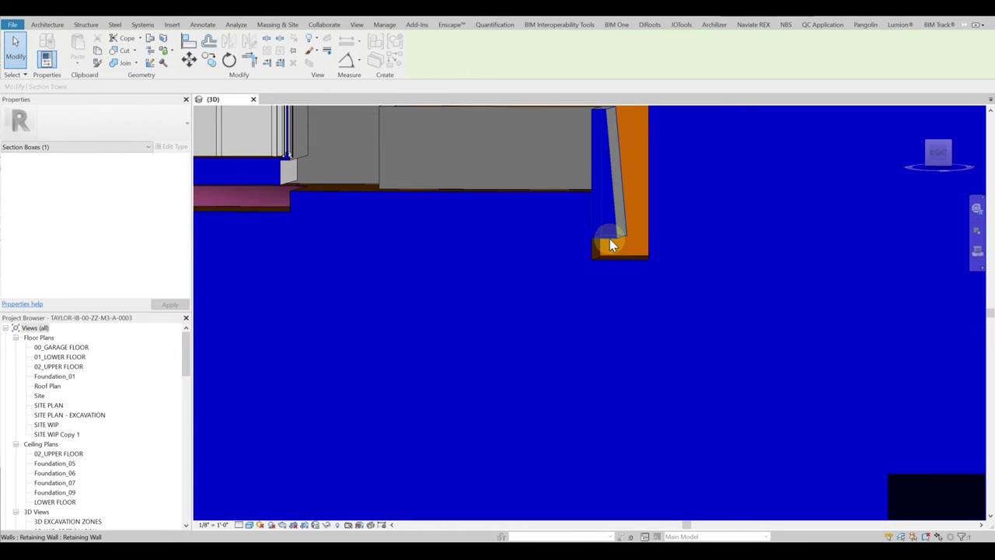
middle_drag(603, 208, 520, 276)
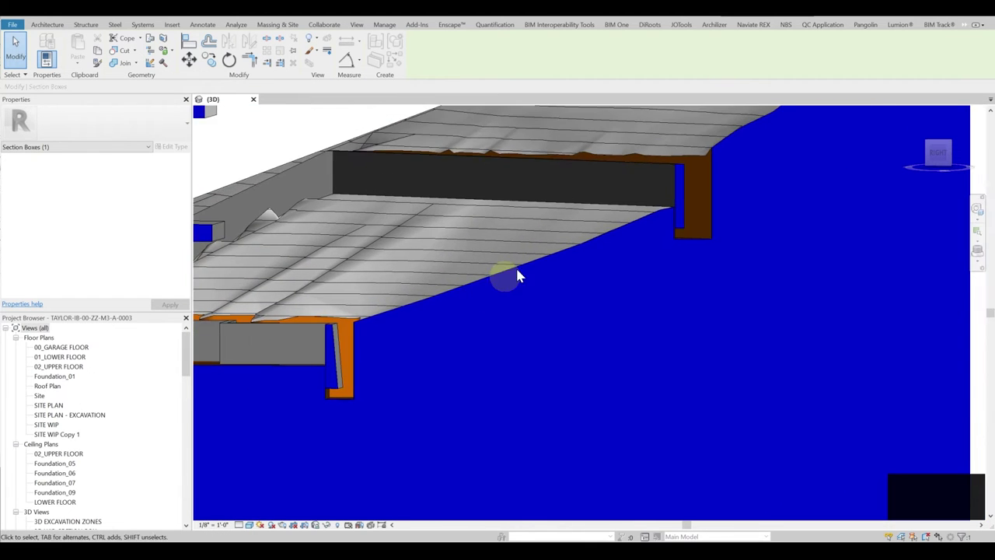
scroll(707, 260, up, 4)
scroll(717, 241, up, 2)
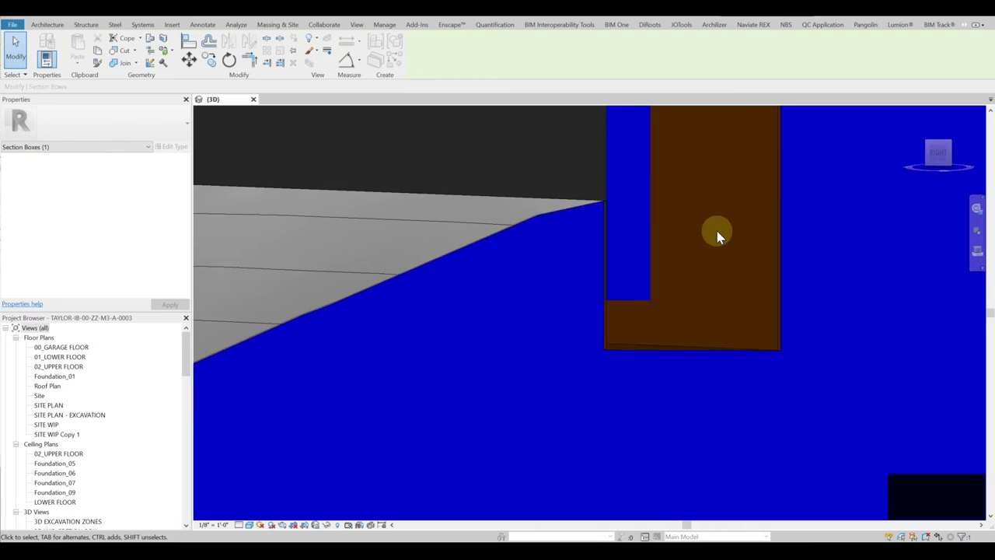
scroll(593, 200, up, 4)
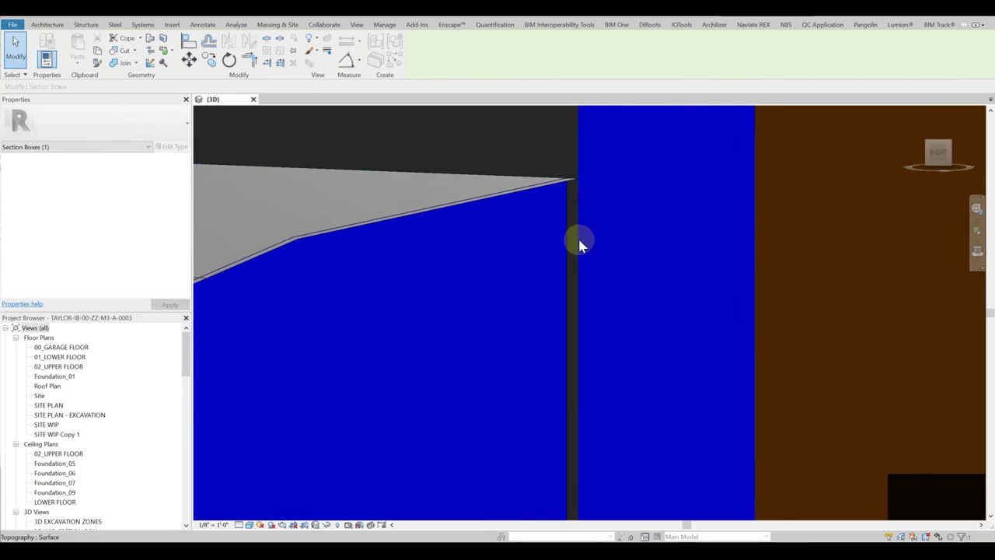
scroll(591, 287, down, 2)
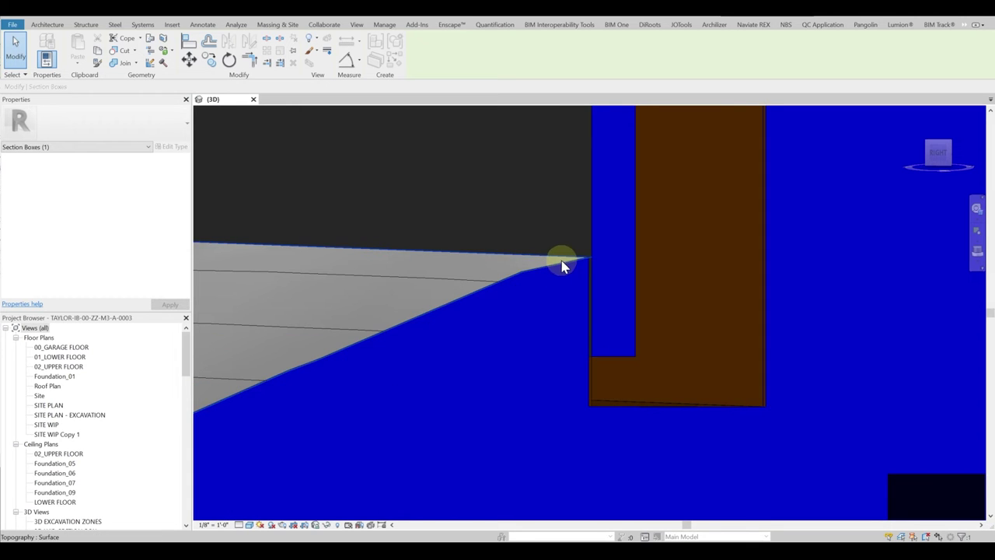
scroll(575, 300, down, 1)
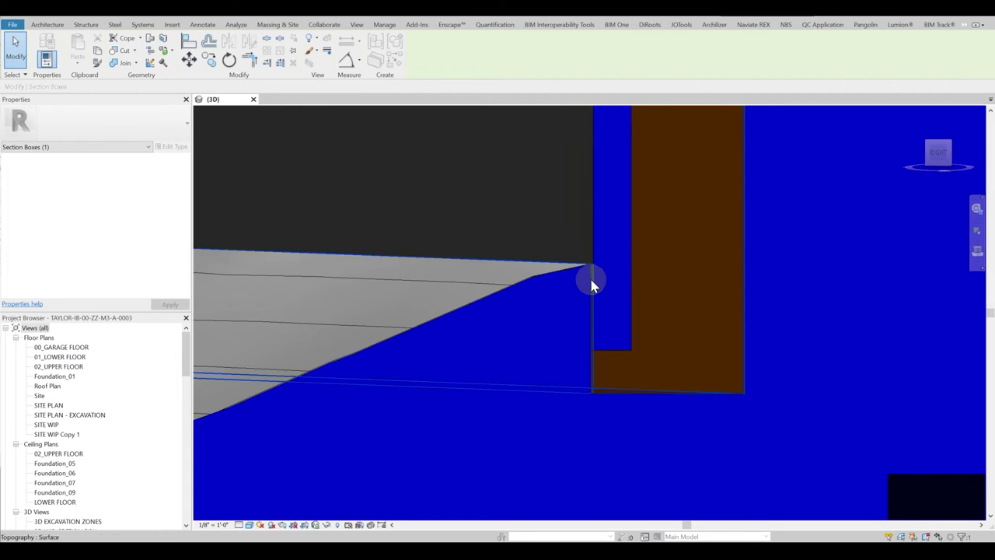
scroll(624, 298, down, 2)
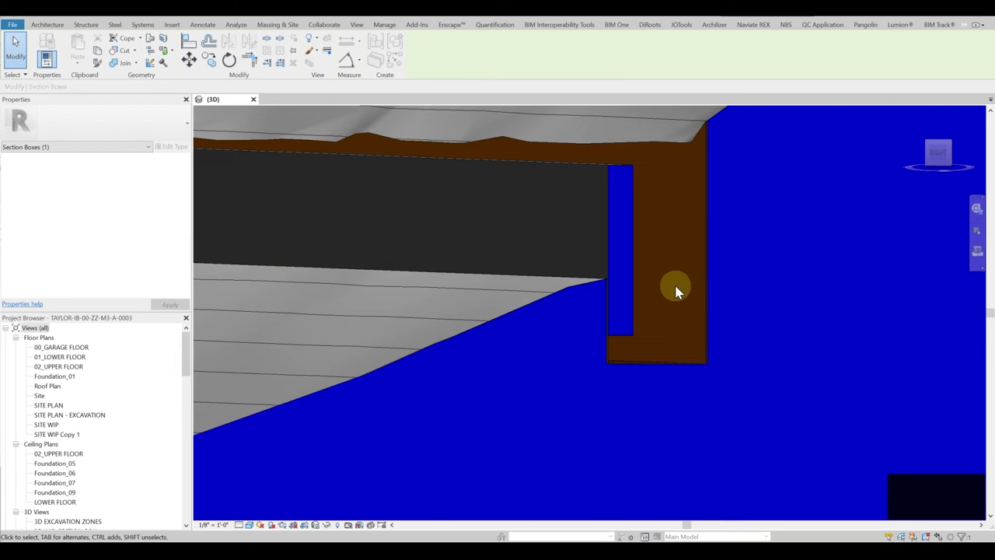
scroll(675, 289, down, 2)
scroll(624, 268, down, 1)
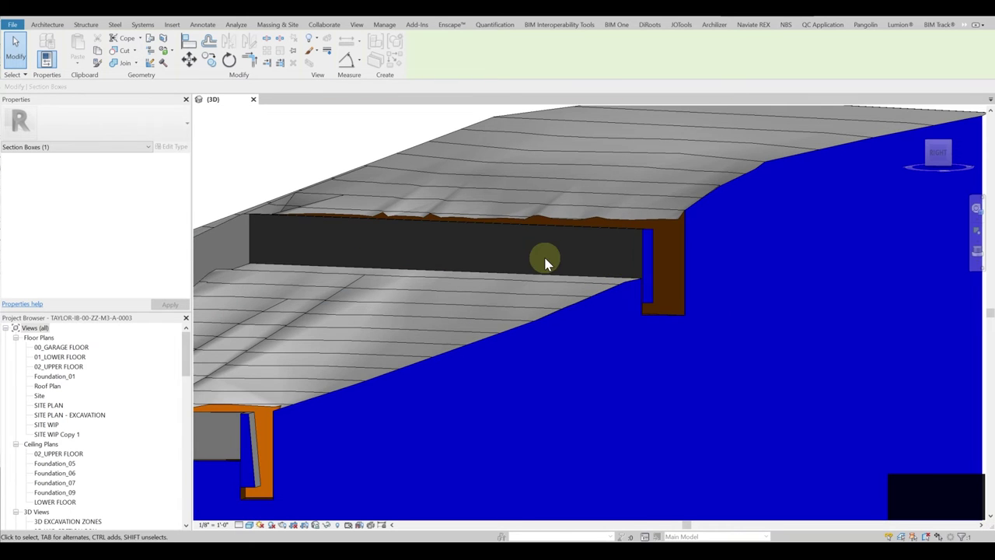
shift+middle_drag(524, 262, 556, 137)
key(Escape)
scroll(77, 450, up, 3)
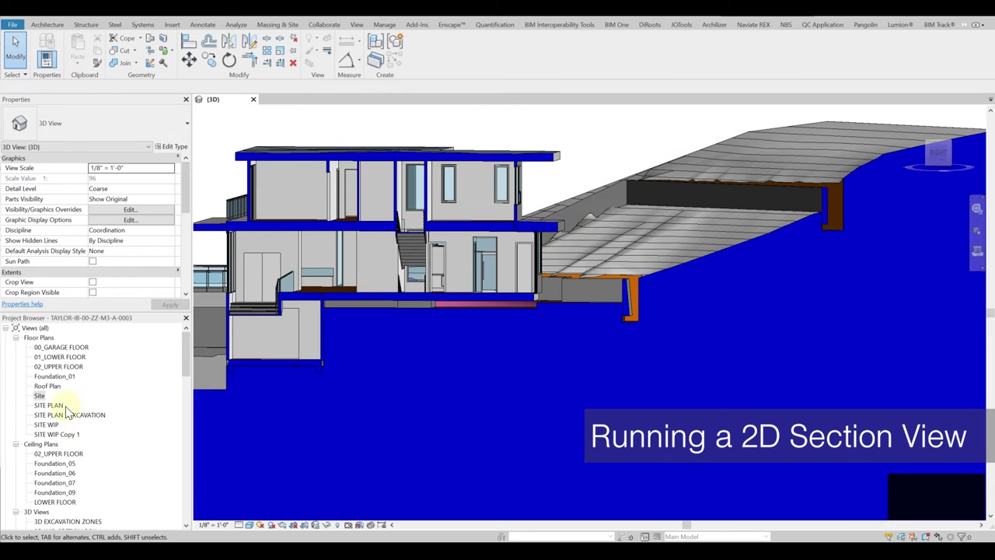
Step: Open the SITE PLAN floor plan and draw a vertical building section line through the house, driveway and both retaining walls
double_click(48, 405)
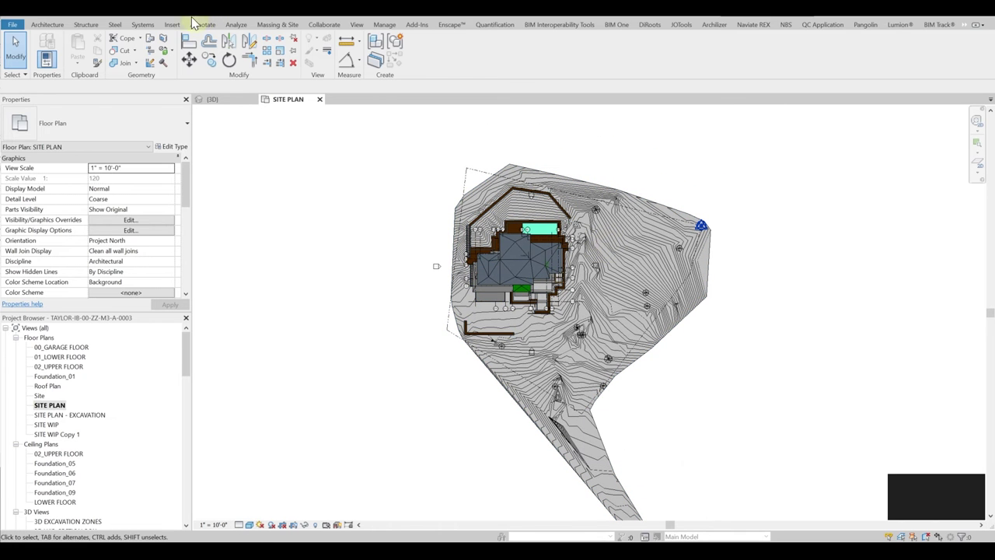
key(s)
key(e)
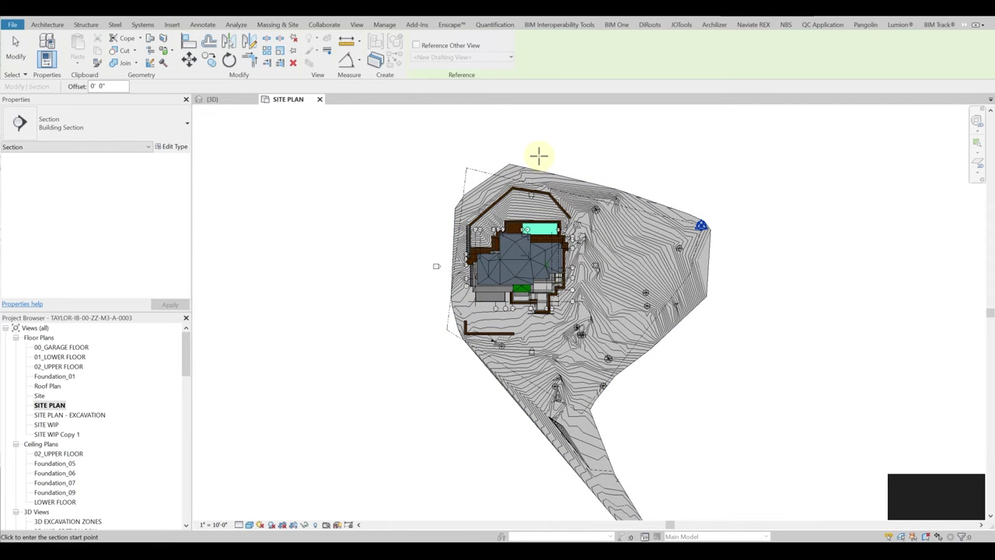
click(536, 152)
click(535, 354)
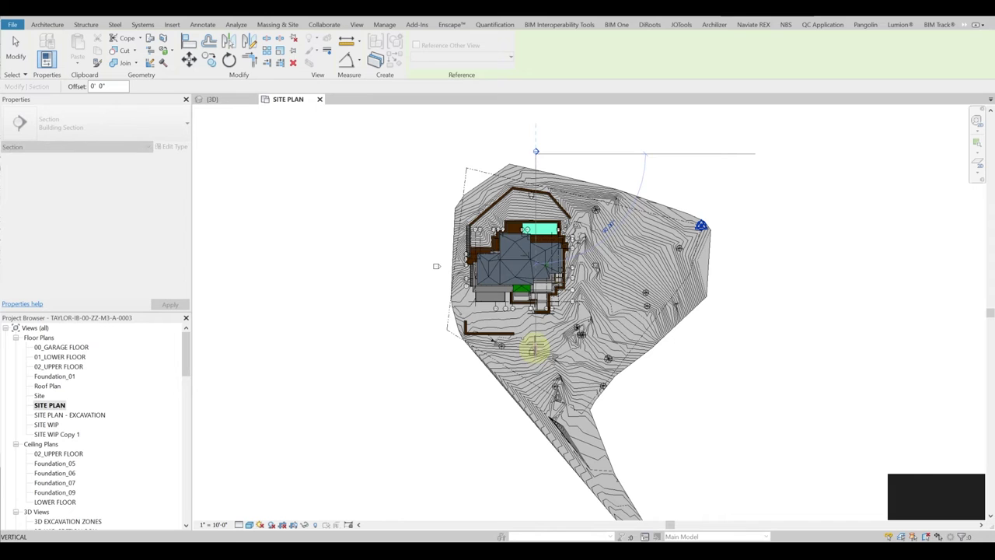
key(Escape)
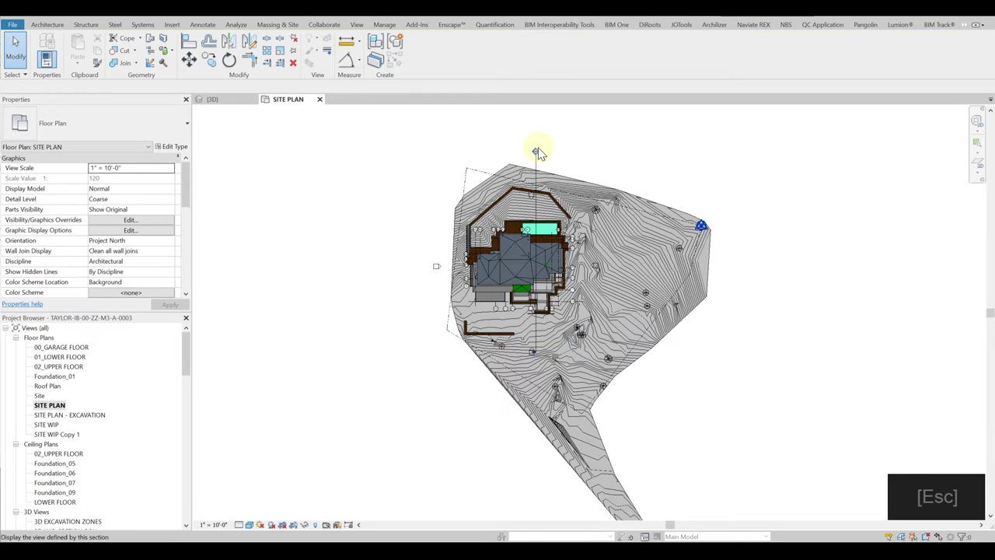
Step: Pull the section's view depth in close to its cut line and open the section view at the retaining walls
click(536, 162)
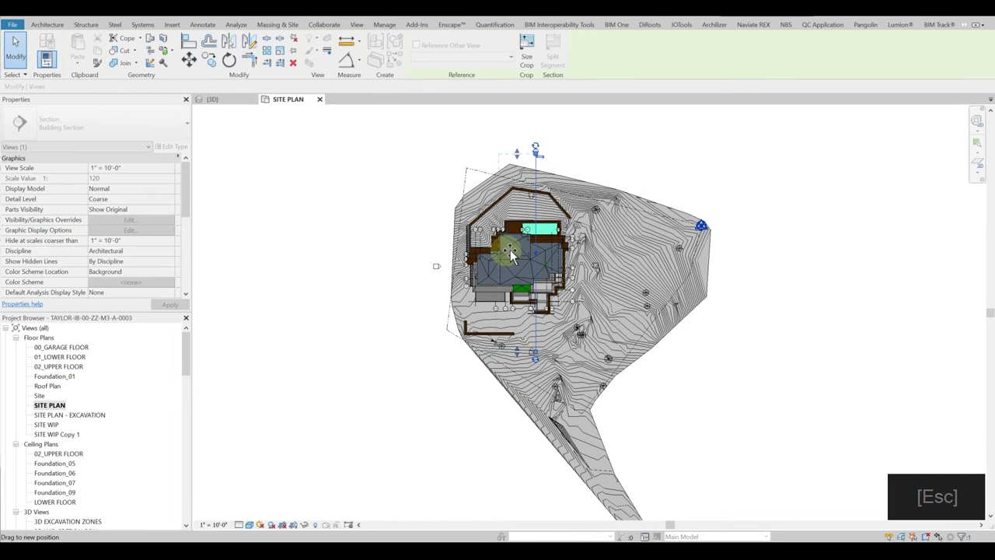
key(Escape)
double_click(535, 150)
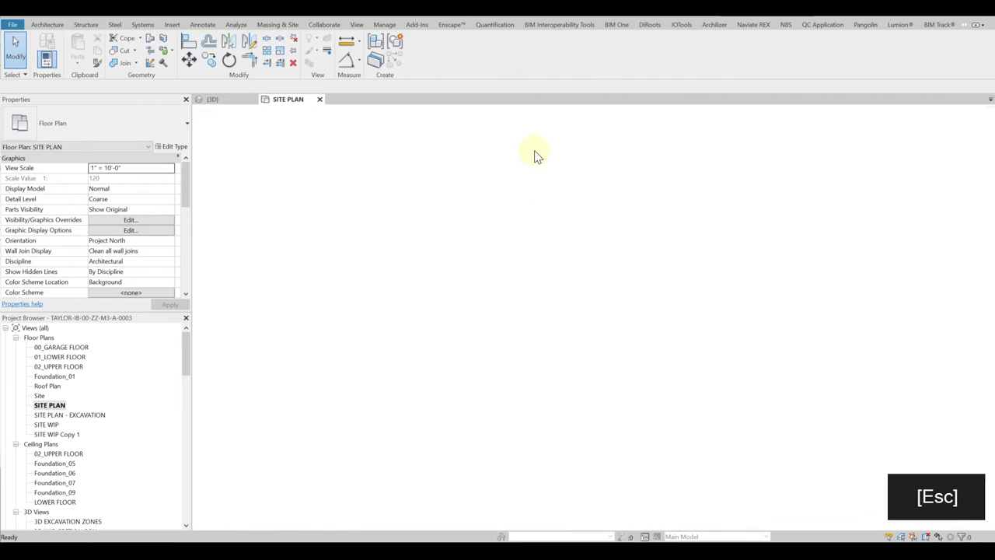
scroll(564, 268, up, 5)
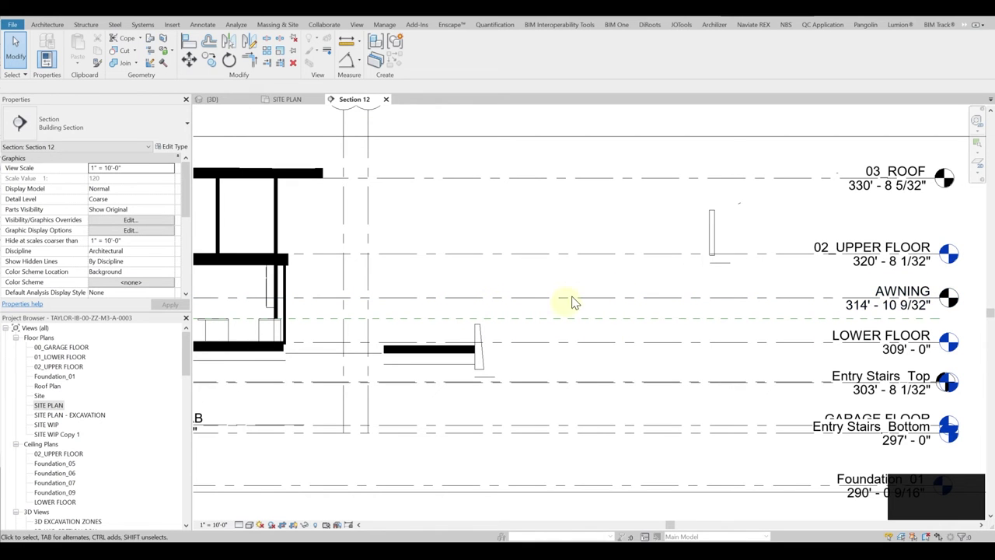
Step: Return to SITE PLAN, extend the section's view depth slightly away from the cut line, and reopen the section to inspect the topography
double_click(62, 407)
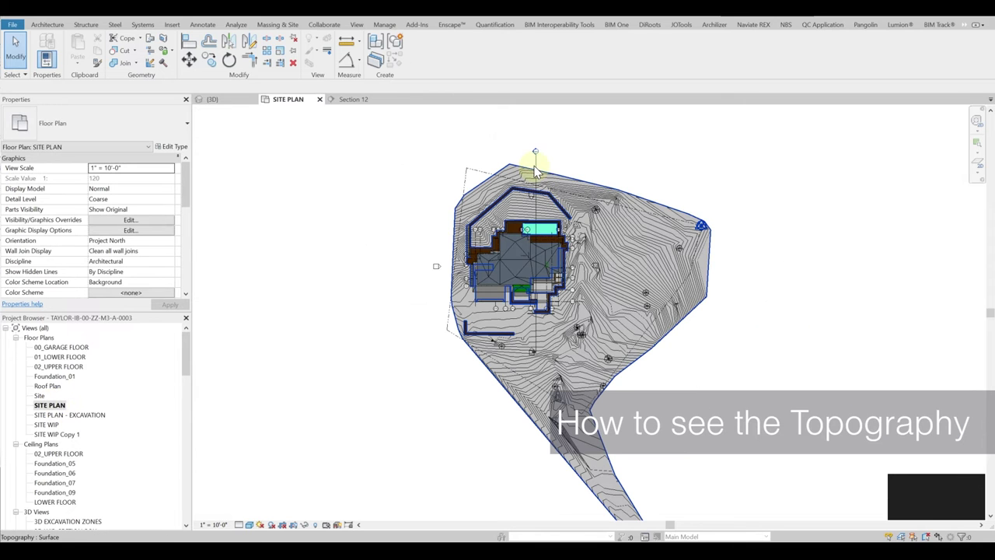
click(535, 164)
scroll(552, 156, up, 2)
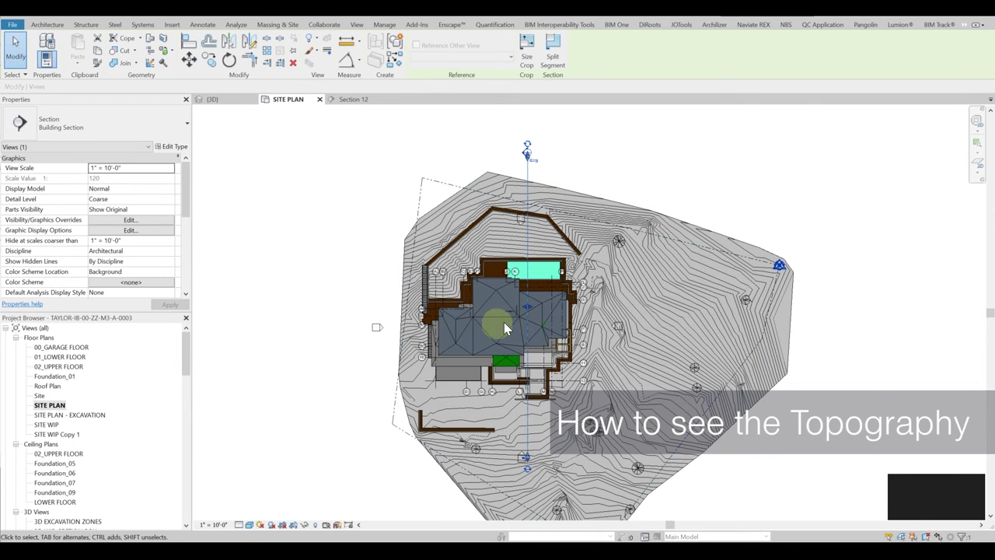
drag(528, 305, 519, 309)
key(Escape)
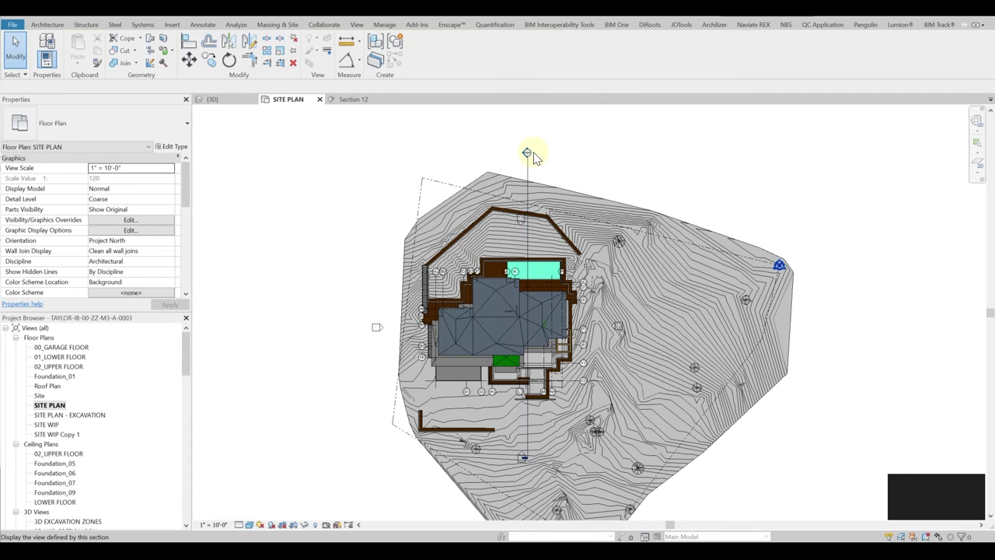
double_click(528, 153)
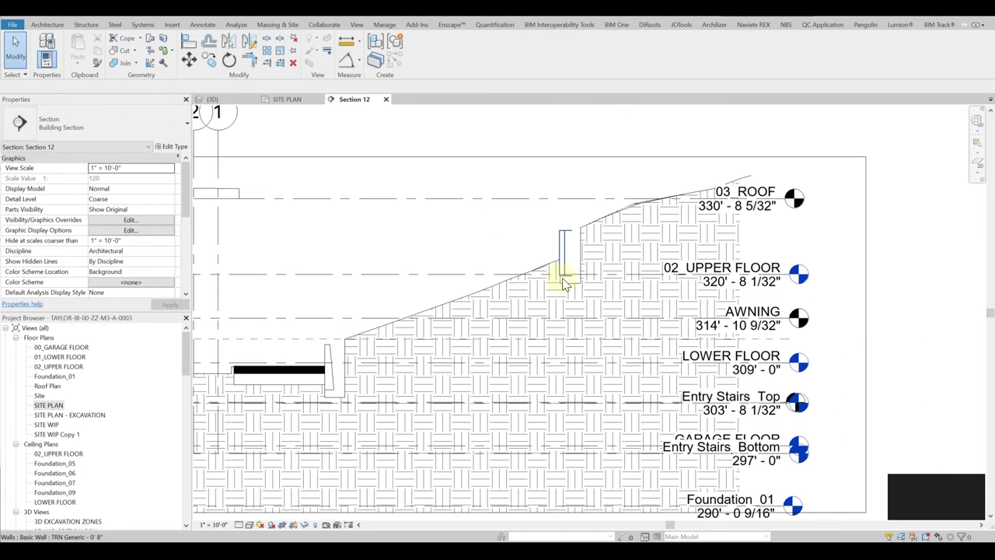
scroll(466, 334, up, 2)
scroll(410, 363, up, 1)
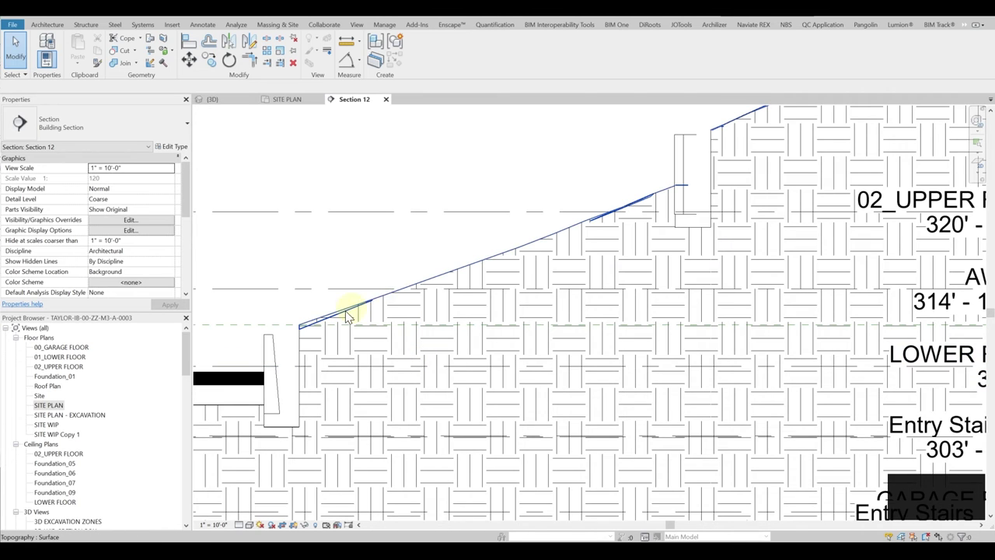
Step: Examine the section across both retaining walls, the driveway and the house's lower floor slab
middle_drag(349, 314, 364, 326)
middle_drag(304, 342, 698, 343)
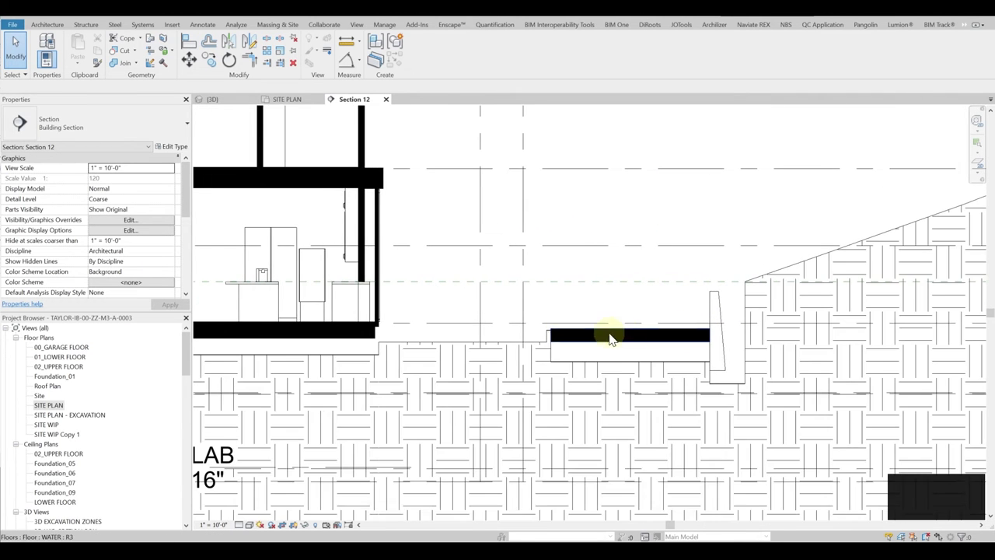
scroll(411, 304, down, 1)
scroll(539, 311, down, 1)
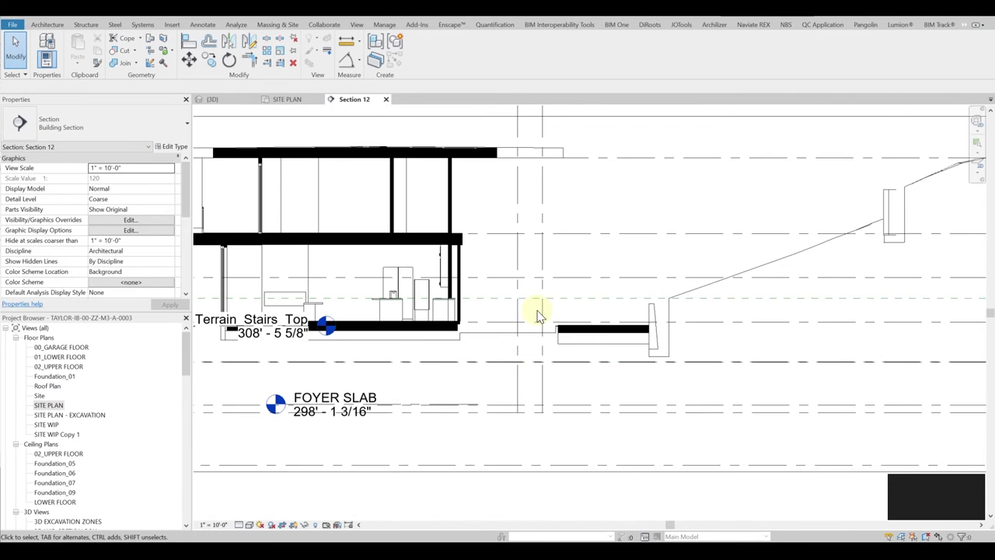
click(453, 335)
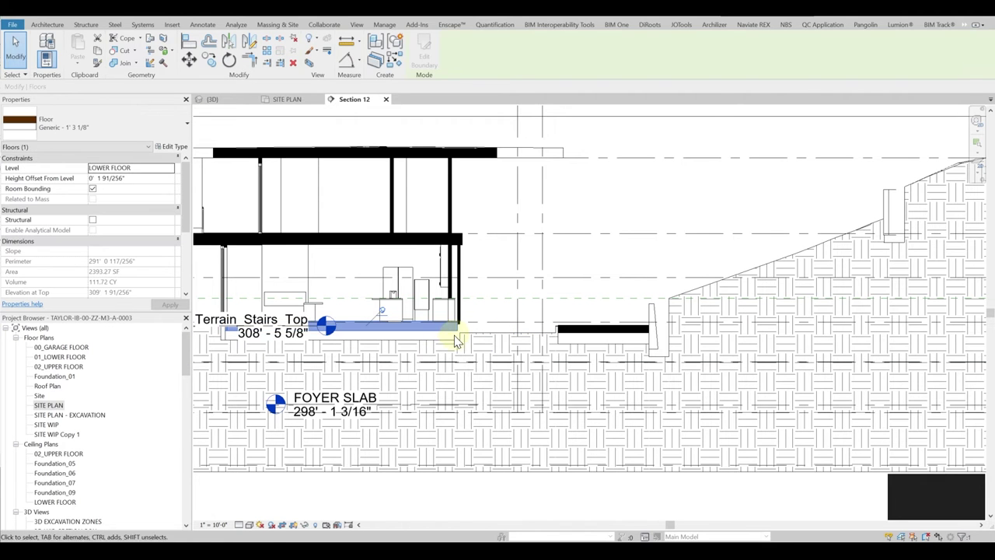
mouse_move(728, 202)
middle_down()
mouse_move(727, 212)
mouse_move(471, 275)
mouse_move(592, 278)
middle_up()
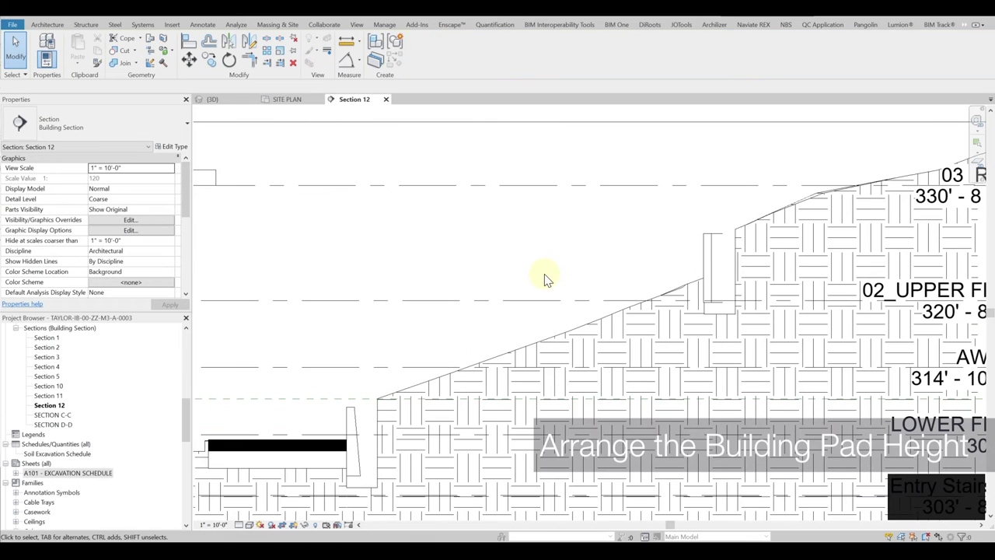
Step: Set the height offset from level of the building pad under the tapered retaining wall to -4' 0"
scroll(371, 366, down, 1)
middle_drag(370, 366, 441, 430)
scroll(443, 423, up, 2)
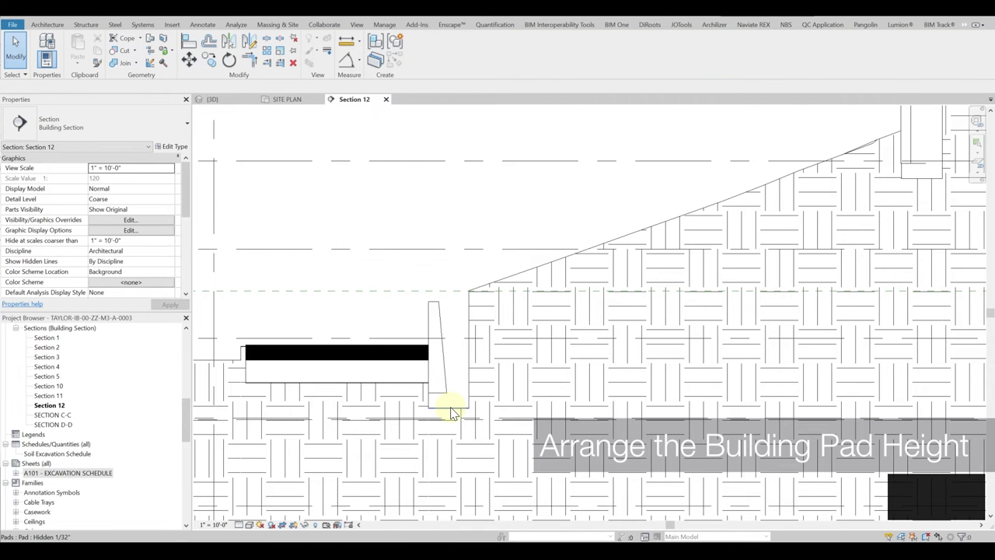
click(453, 412)
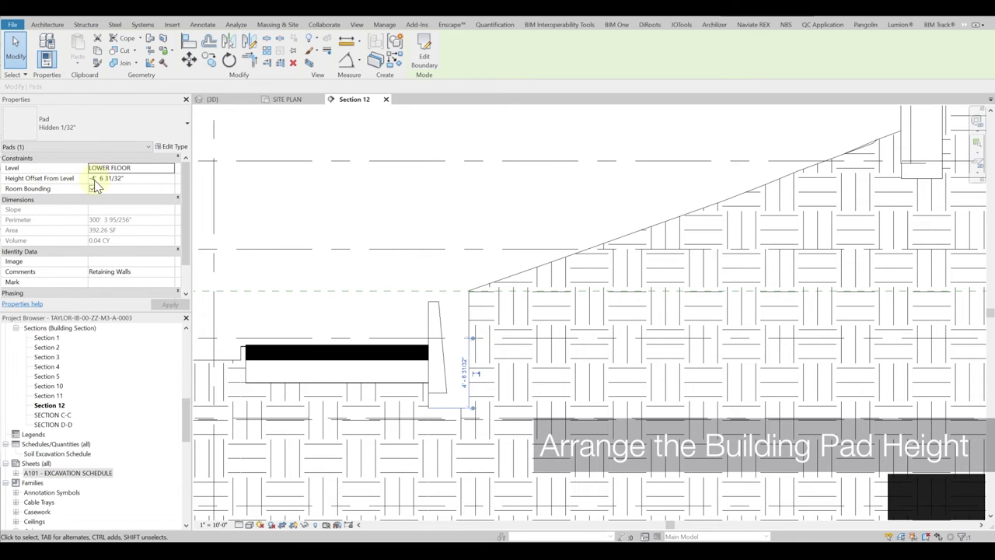
drag(99, 179, 112, 178)
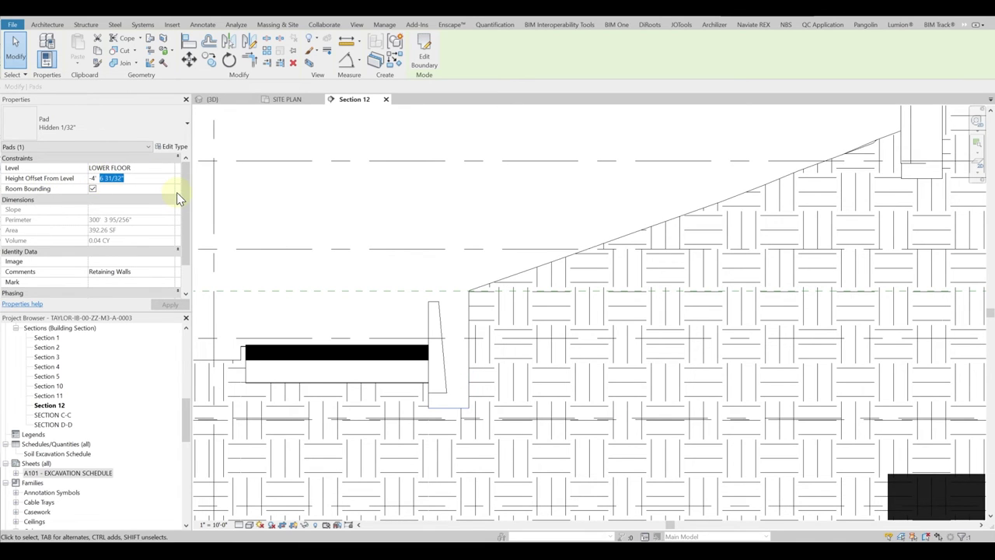
key(BackSpace)
key(BackSpace)
key(Return)
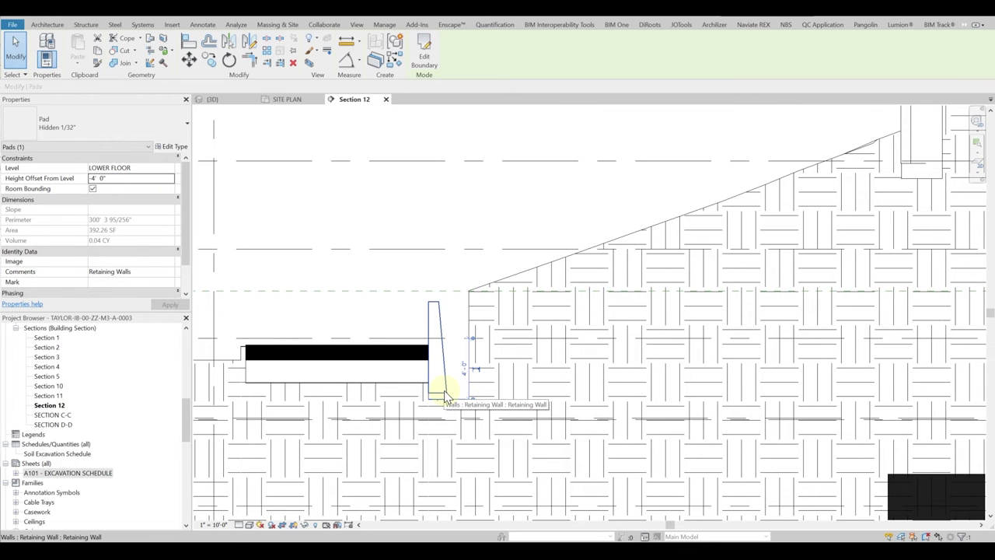
Step: Deselect the pad and inspect how its new height meets the tapered retaining wall's base and the cut topography
scroll(445, 396, down, 3)
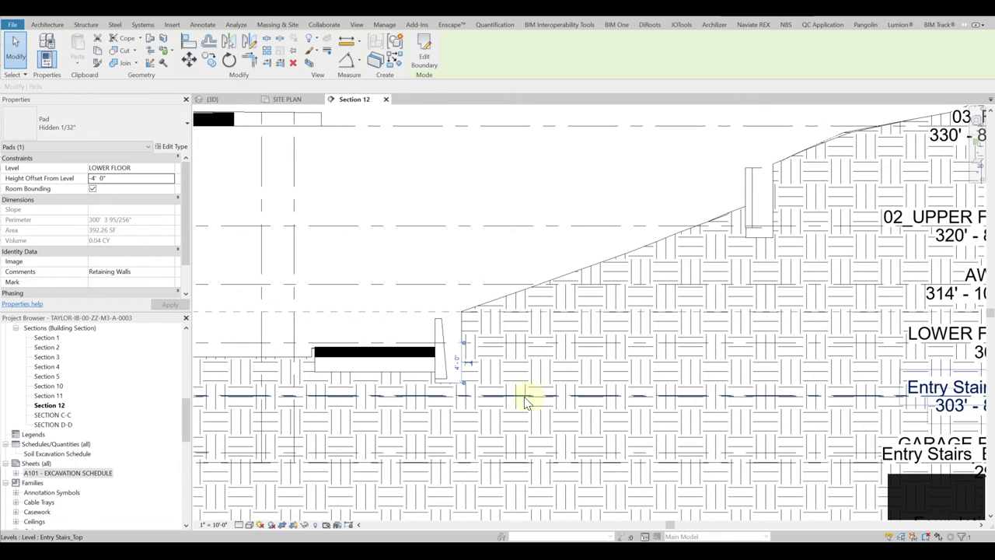
scroll(439, 346, up, 3)
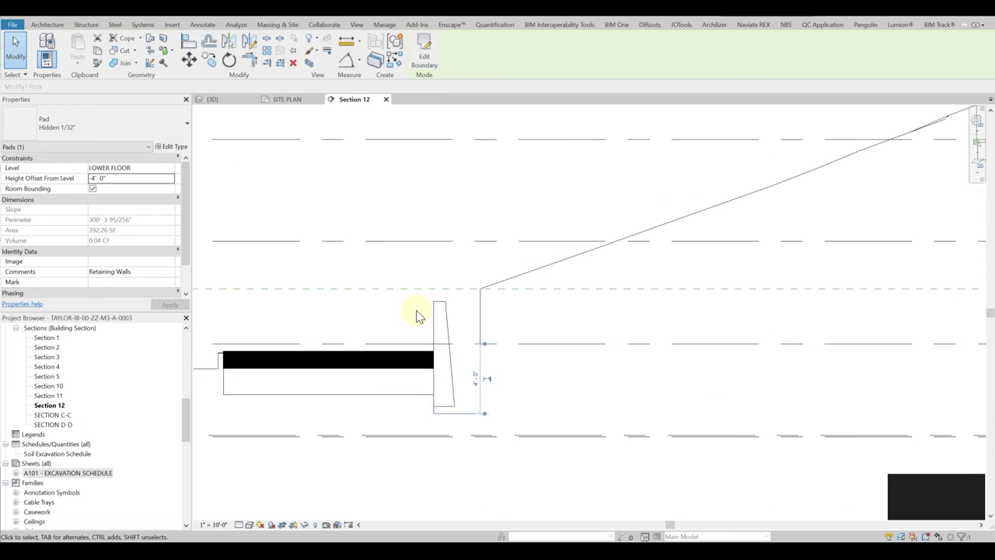
click(454, 312)
click(462, 317)
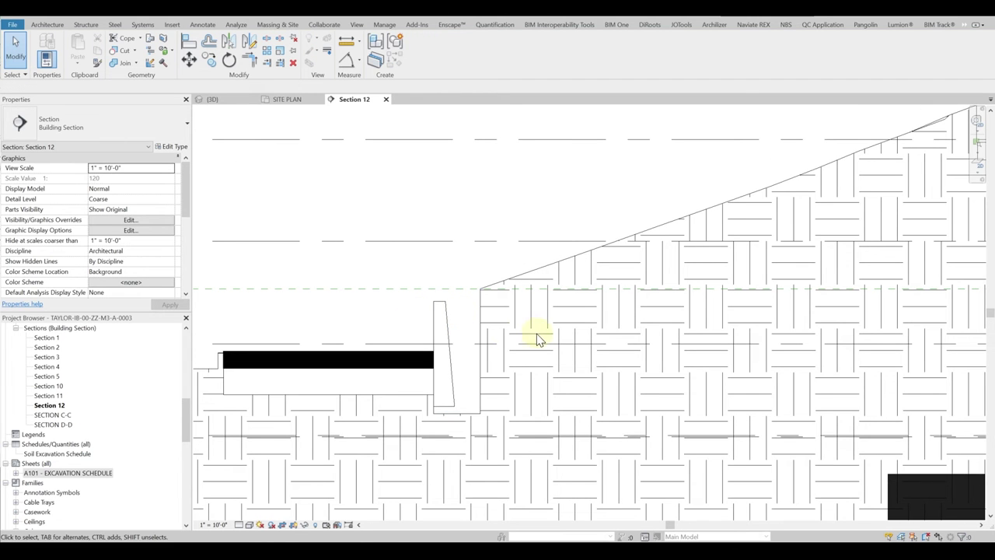
click(444, 316)
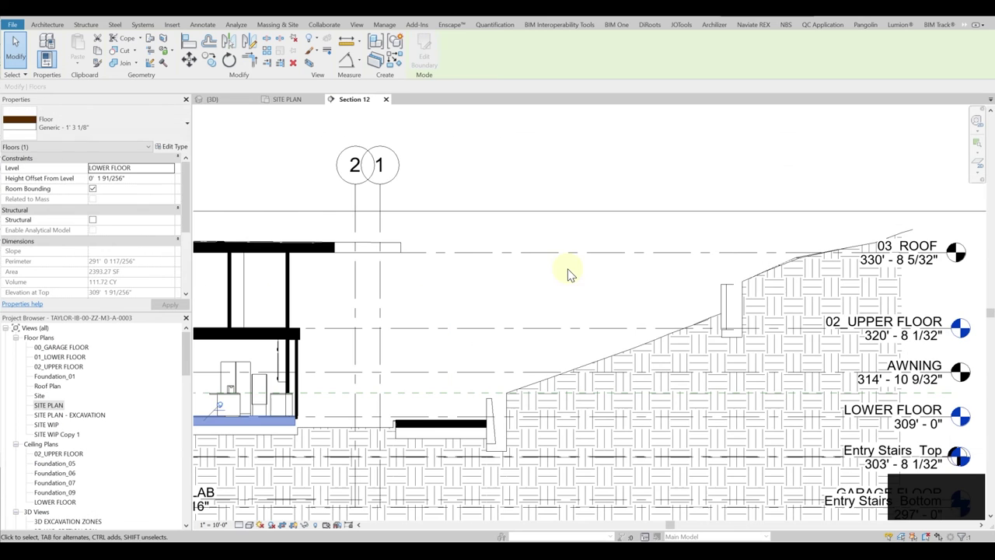
Step: Open the 3D EXCAVATION ZONES view and examine the color-coded excavation zones from the front of the site
scroll(75, 458, down, 3)
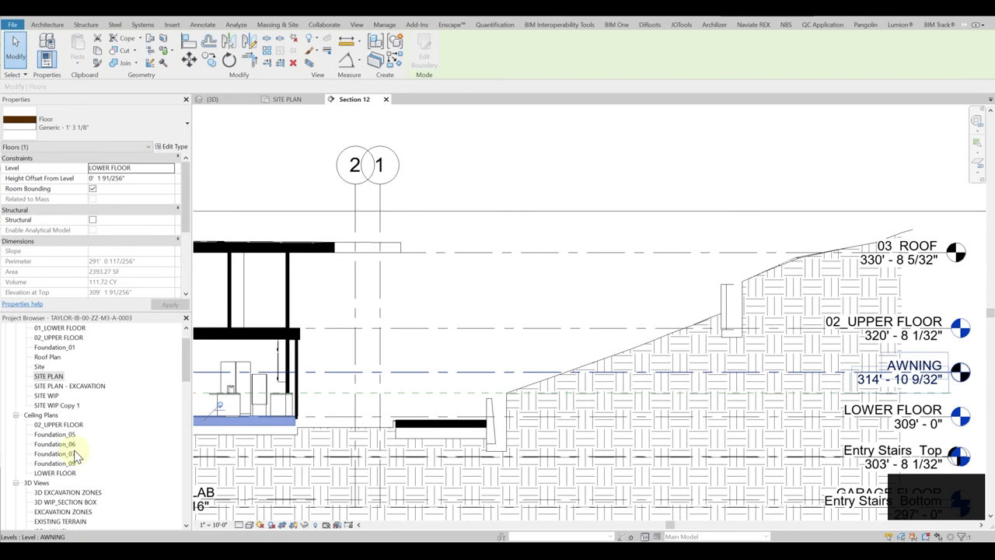
double_click(77, 474)
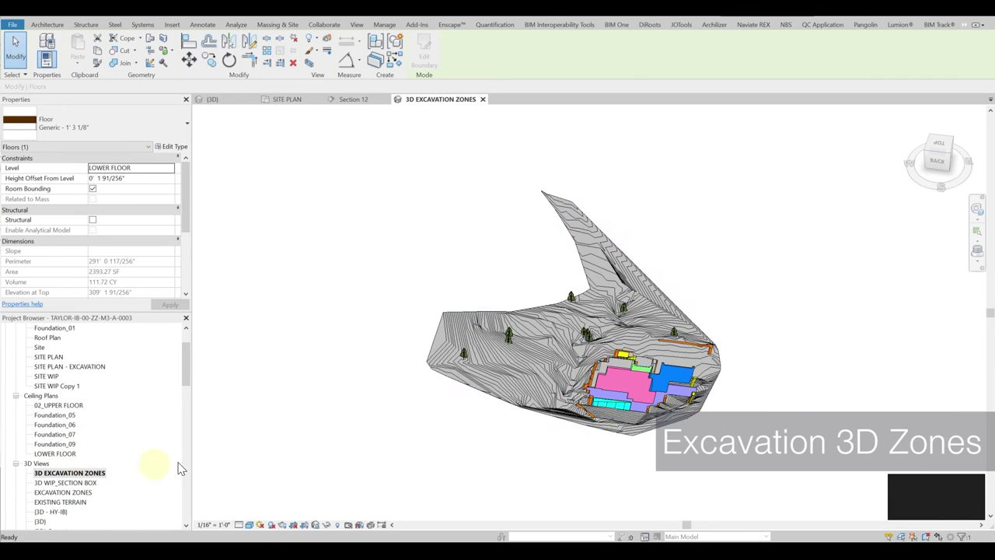
shift+middle_drag(659, 401, 637, 378)
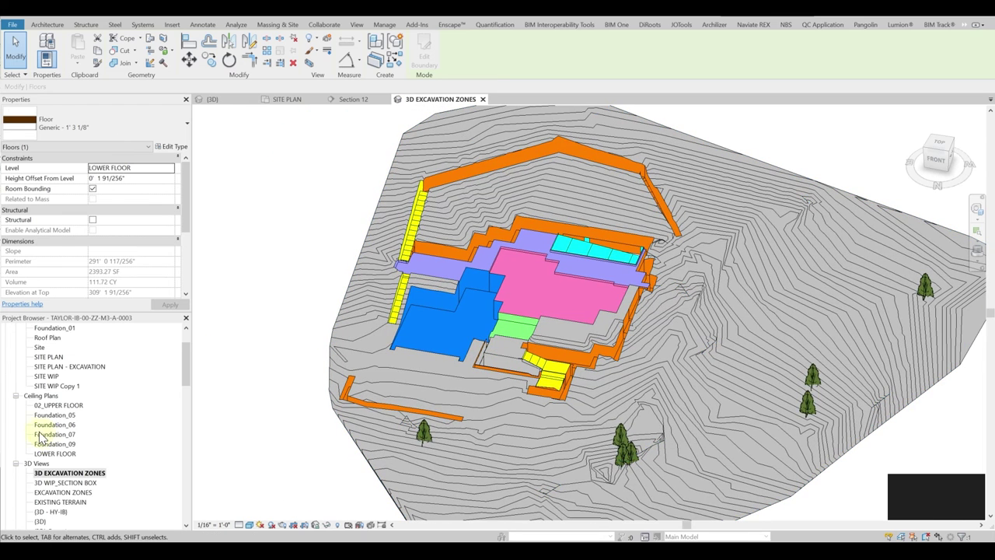
Step: Open the sheet A101 - EXCAVATION SCHEDULE and inspect its EXISTING TERRAIN and EXCAVATION ZONES views
scroll(68, 486, down, 10)
scroll(69, 486, up, 10)
key(Escape)
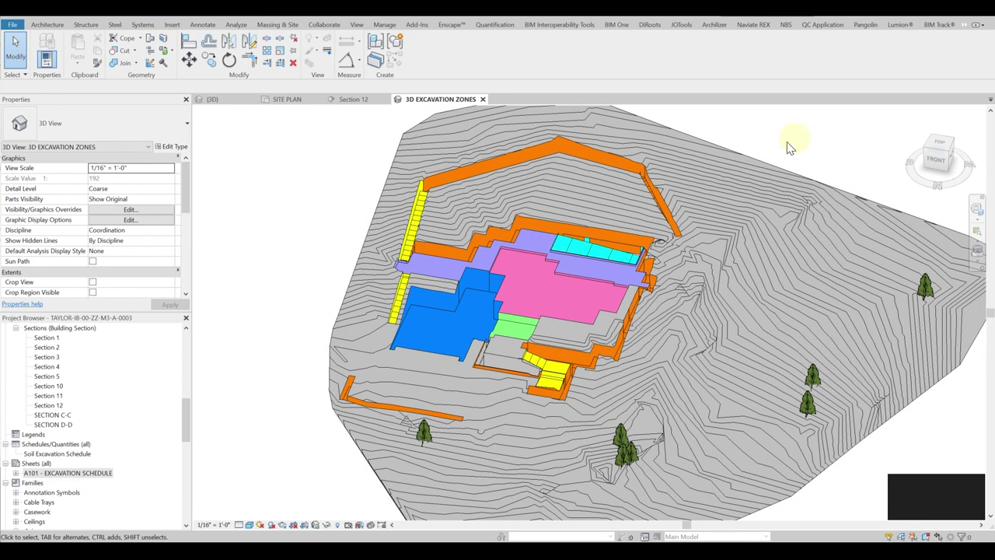
double_click(78, 473)
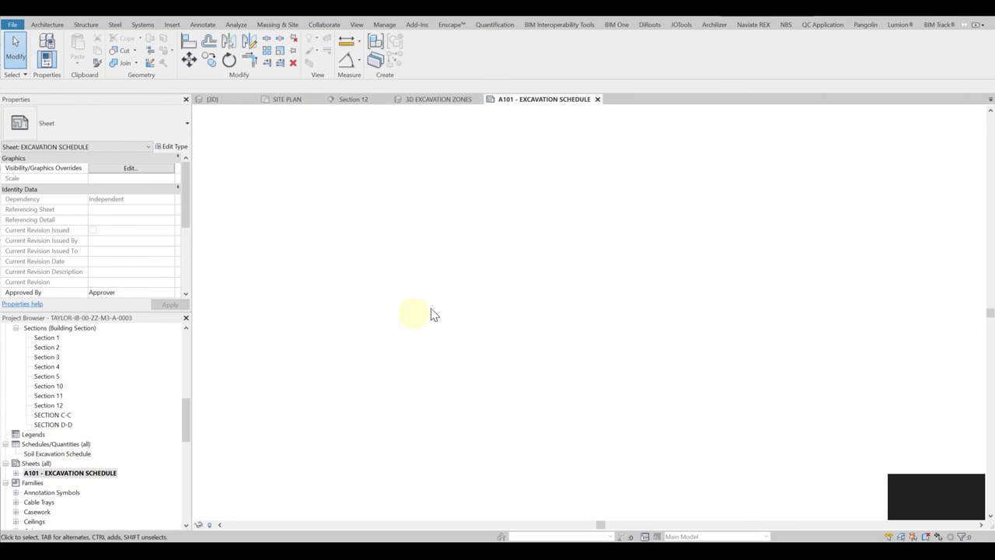
scroll(560, 381, up, 2)
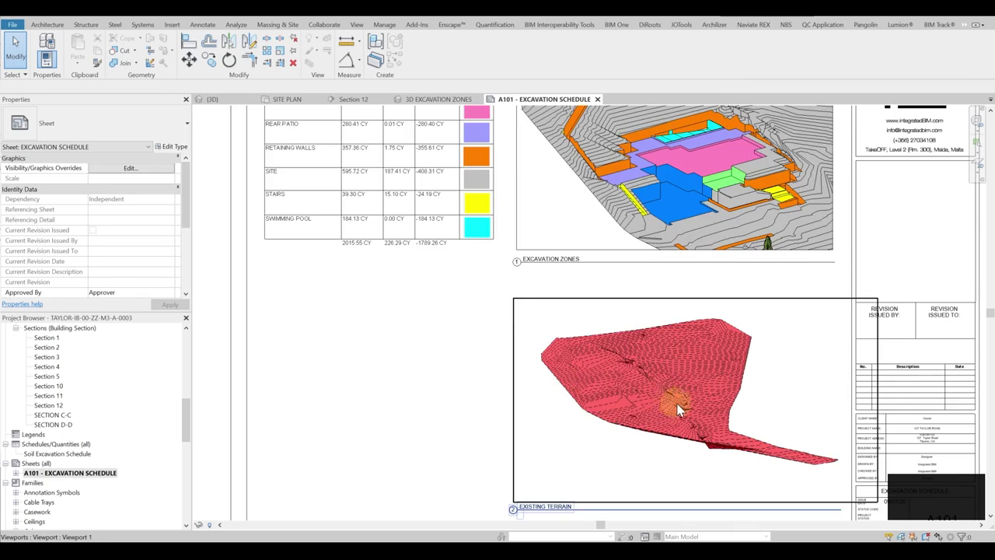
scroll(678, 411, up, 4)
scroll(595, 295, down, 4)
scroll(529, 295, up, 2)
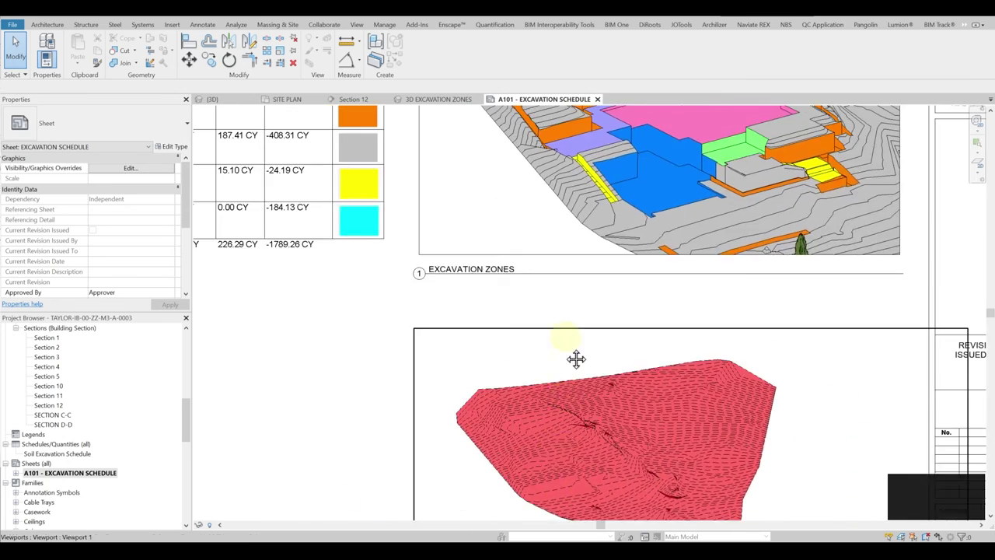
middle_drag(575, 359, 558, 483)
scroll(572, 189, down, 1)
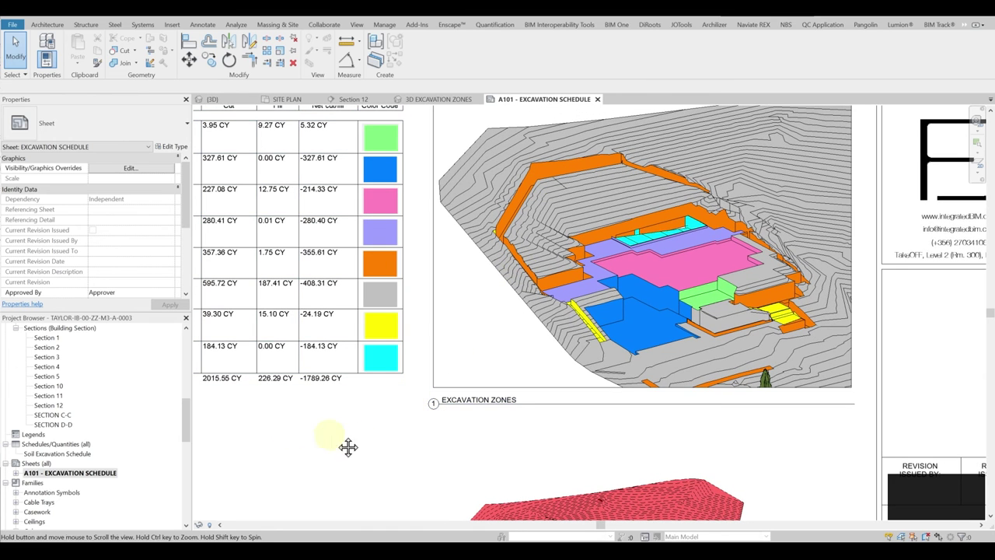
Step: Review the cut, fill and net cut/fill volumes and color codes in the Soil Excavation Schedule, then the whole sheet layout
middle_drag(346, 446, 610, 484)
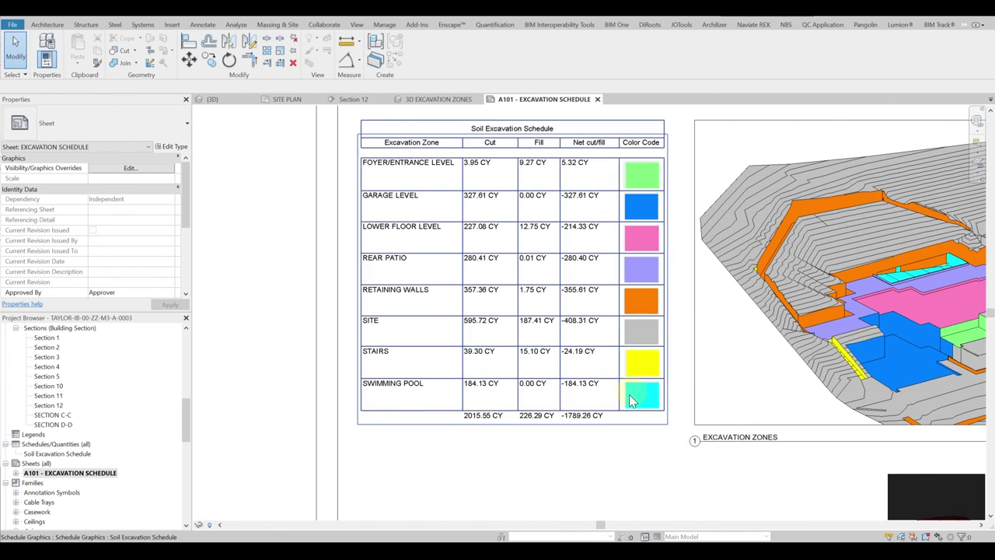
middle_drag(581, 424, 464, 412)
scroll(464, 412, down, 1)
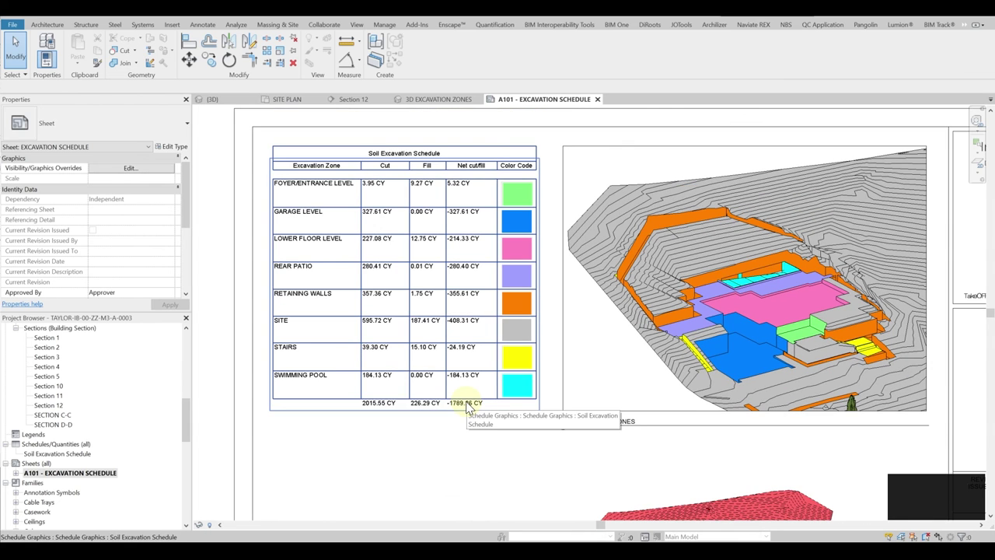
scroll(552, 422, down, 1)
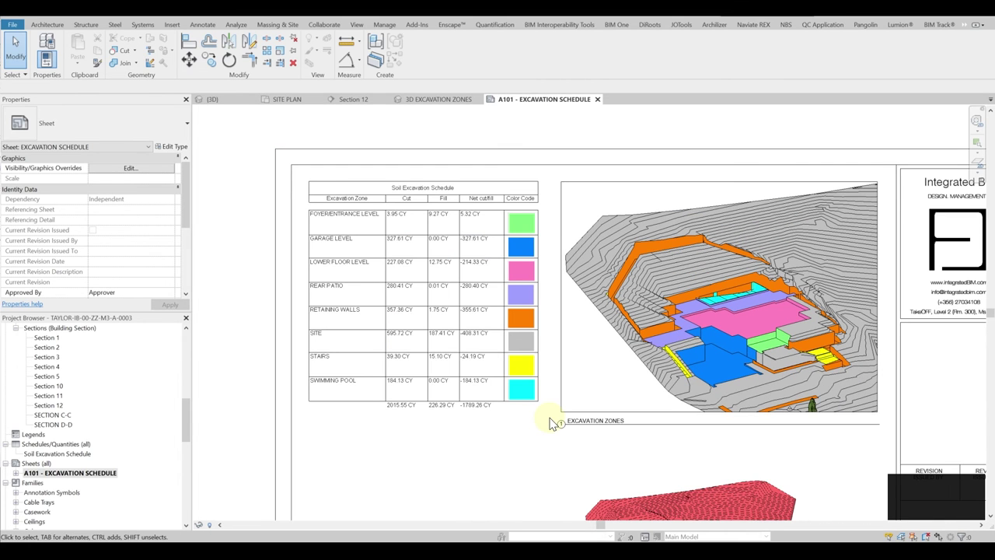
scroll(552, 423, down, 3)
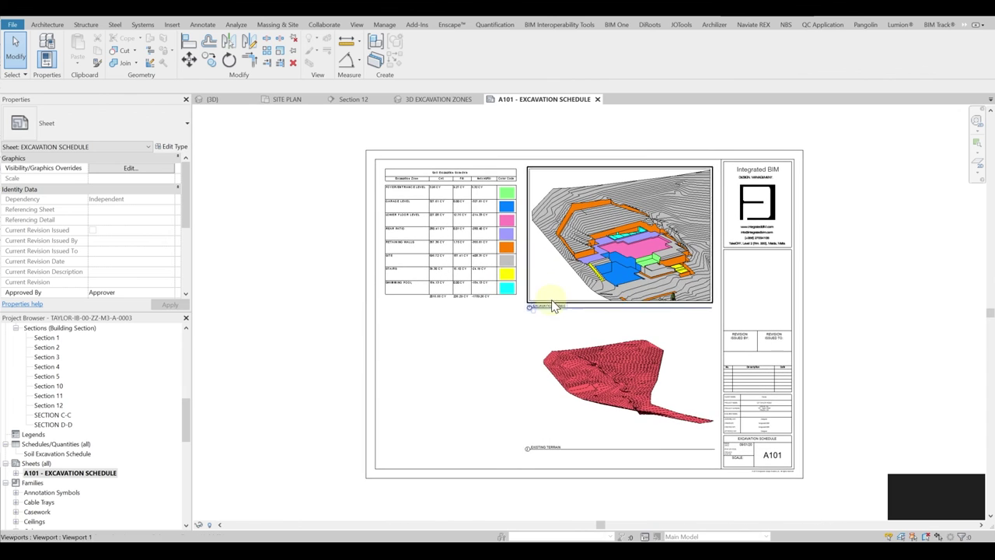
click(526, 332)
click(445, 335)
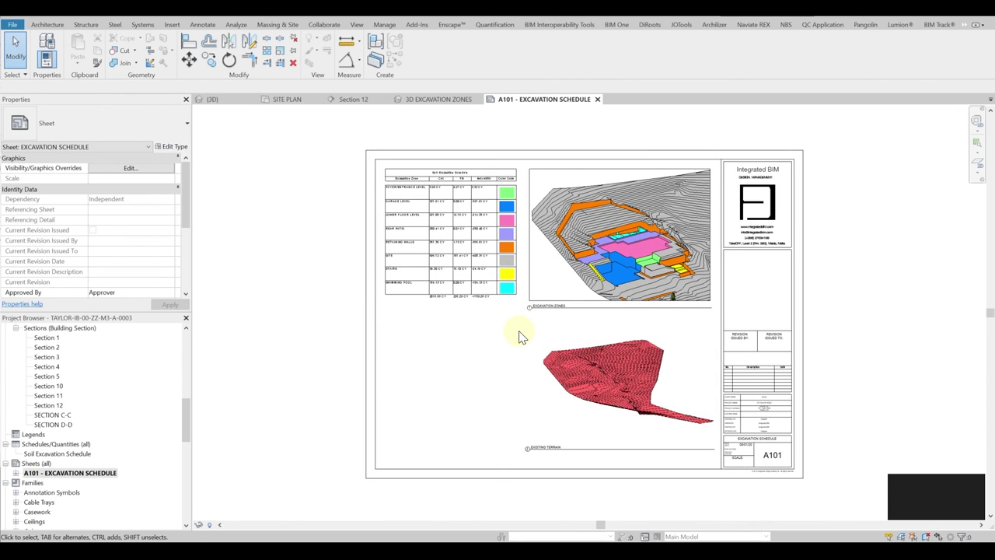